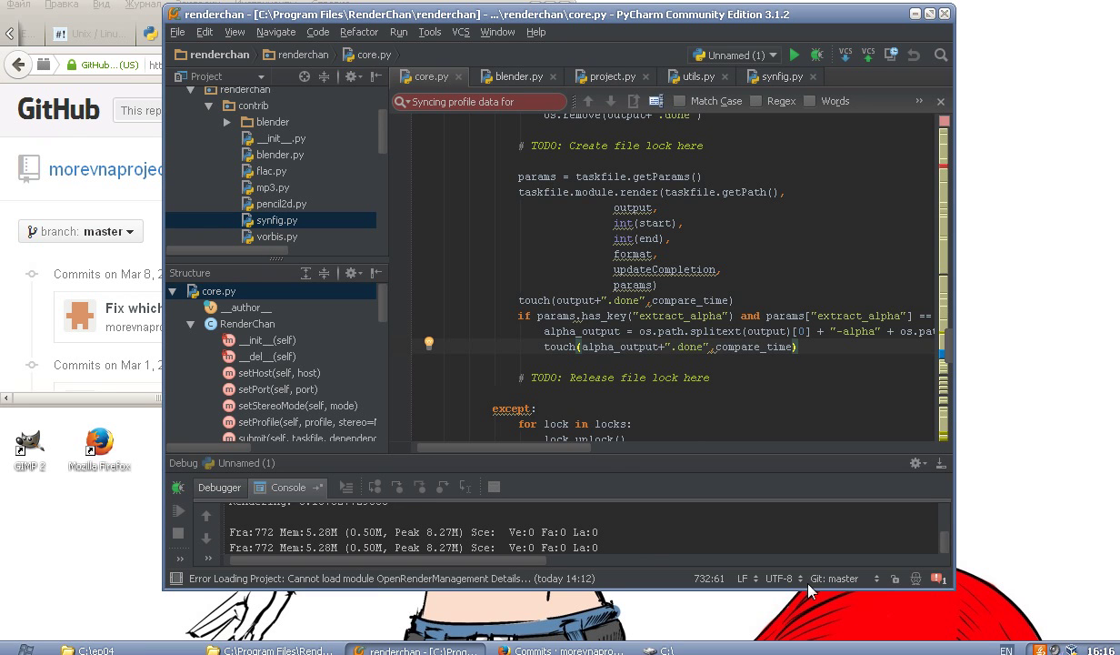
Minimize PyCharm and the GitHub browser window, and restore the RenderChan install folder window
{"action": "scroll", "coordinate": [553, 328], "scroll_direction": "up", "scroll_amount": 2}
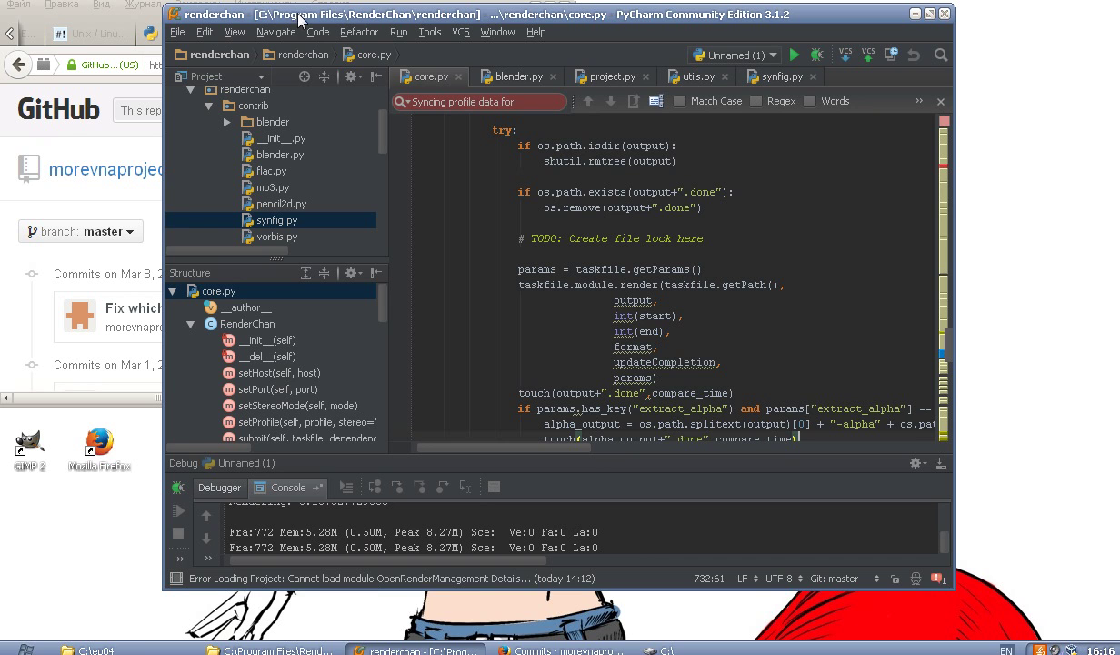
{"action": "left_click_drag", "start_coordinate": [299, 16], "coordinate": [328, 40]}
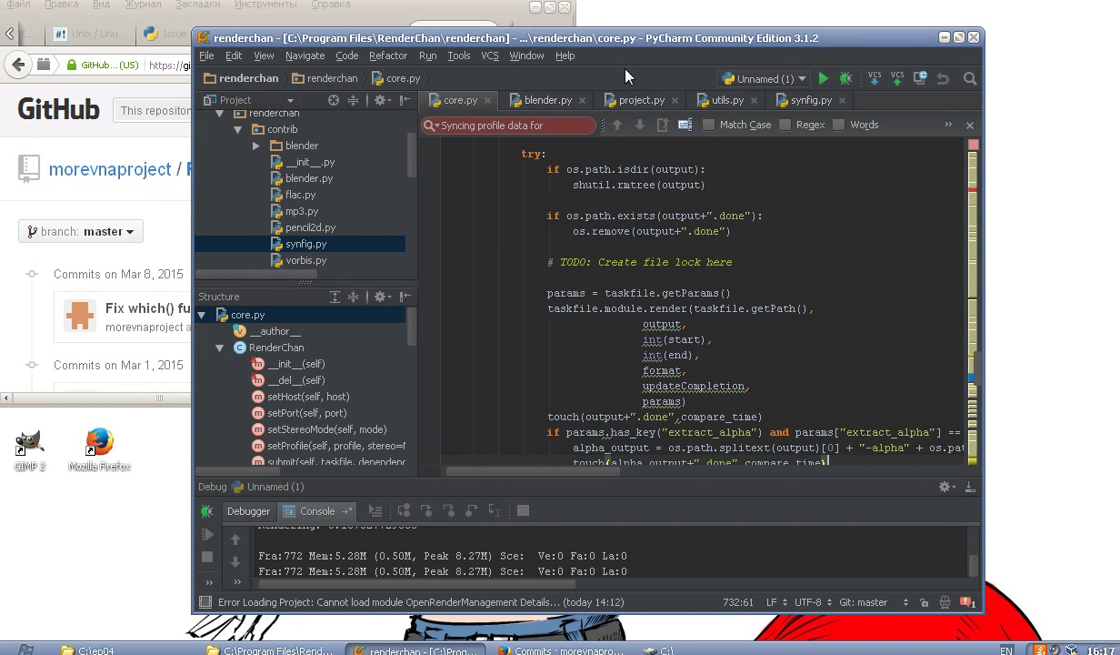
{"action": "left_click", "coordinate": [944, 39]}
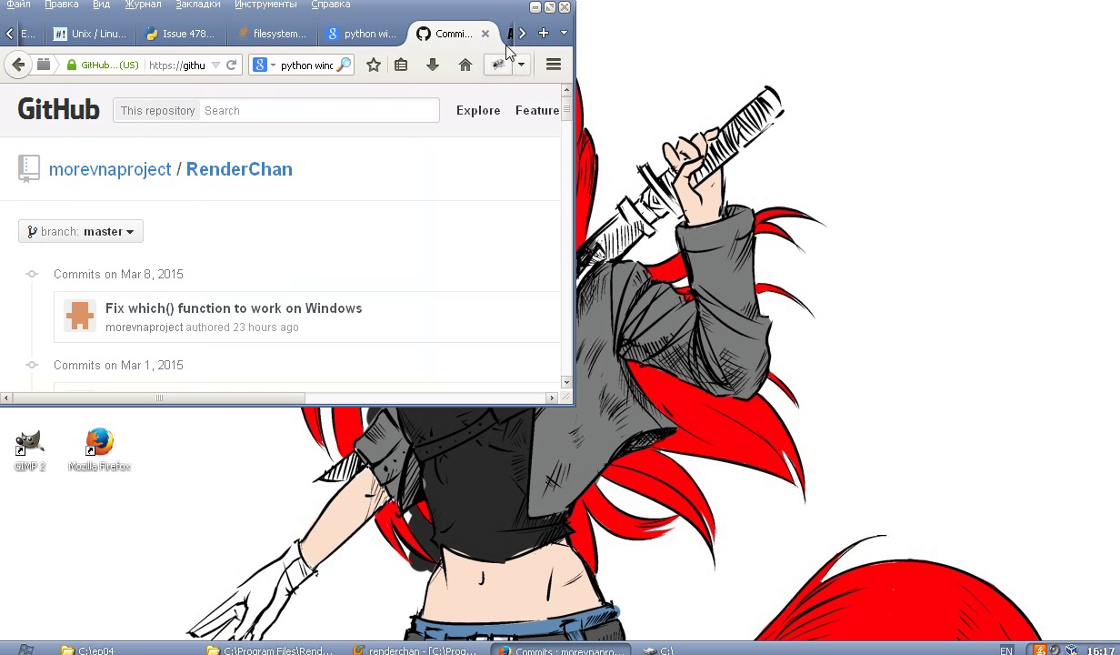
{"action": "left_click", "coordinate": [536, 8]}
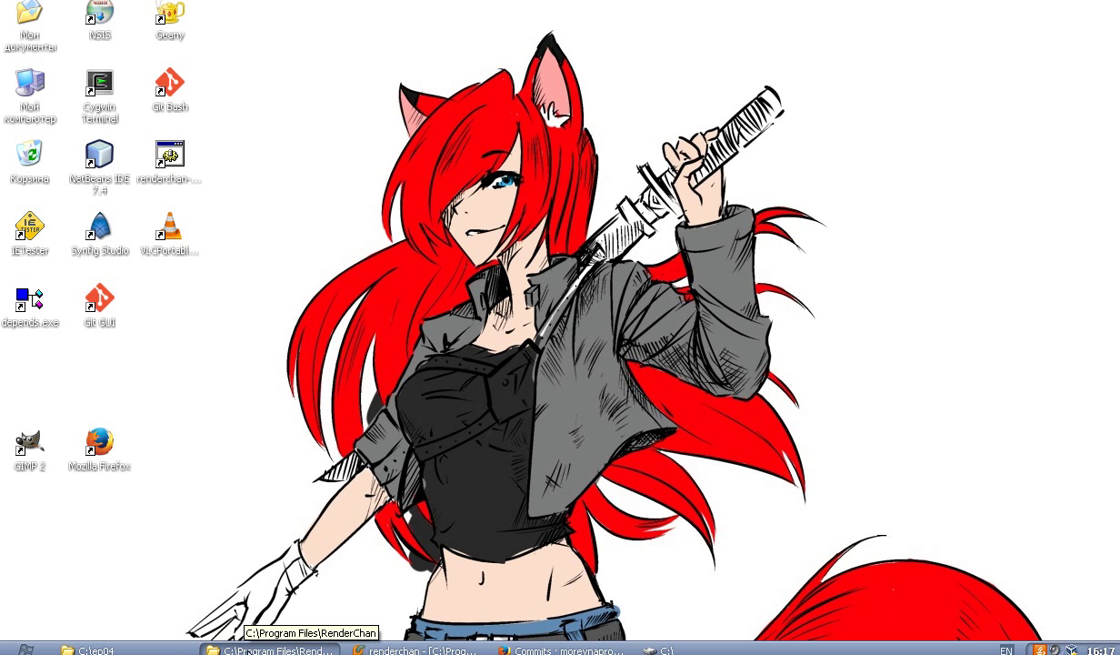
{"action": "left_click", "coordinate": [247, 651]}
Look over the contents of the C:\Program Files\RenderChan folder
{"action": "left_click_drag", "start_coordinate": [135, 100], "coordinate": [205, 113]}
{"action": "left_click", "coordinate": [266, 181]}
{"action": "left_click", "coordinate": [210, 316]}
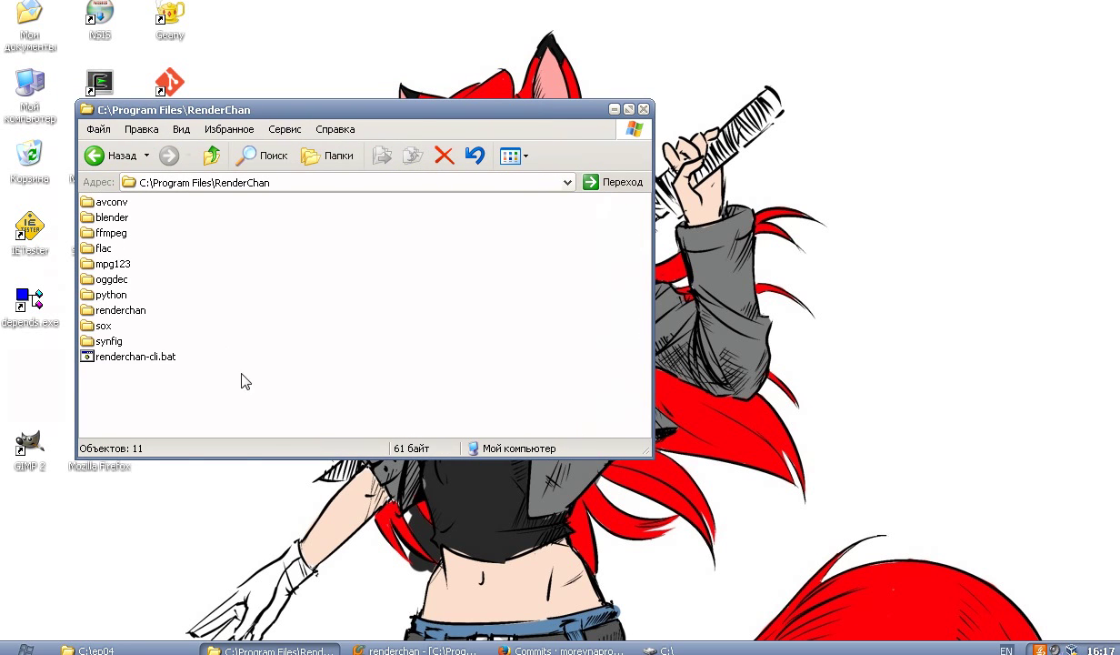
{"action": "left_click_drag", "start_coordinate": [247, 400], "coordinate": [165, 336]}
{"action": "left_click", "coordinate": [265, 353]}
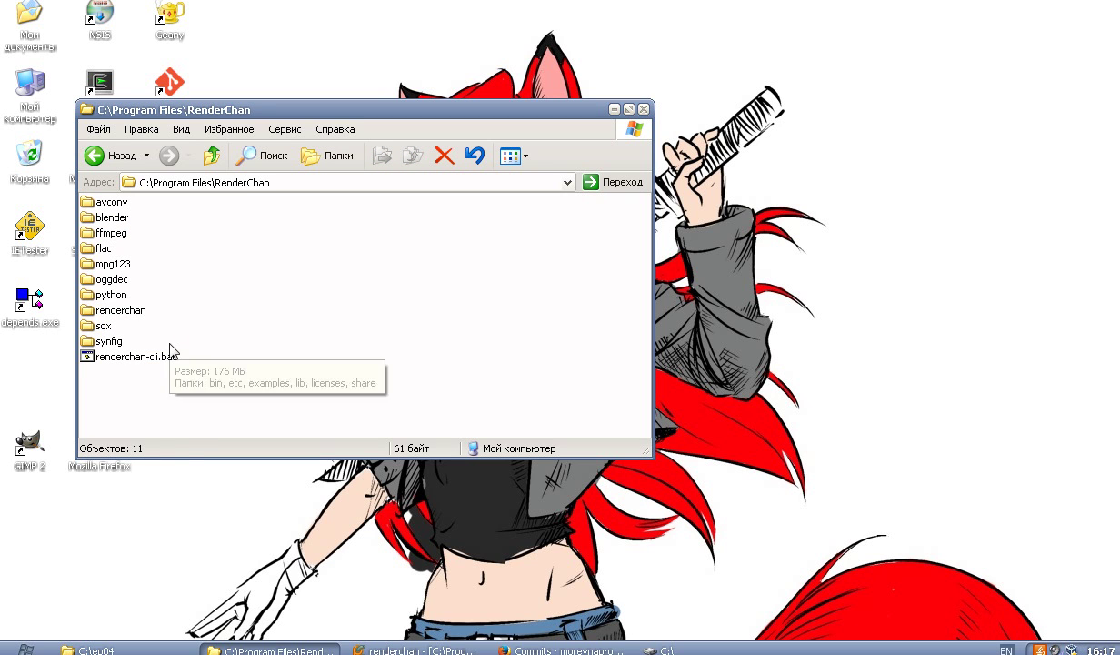
{"action": "left_click_drag", "start_coordinate": [169, 348], "coordinate": [109, 204]}
{"action": "left_click", "coordinate": [165, 218]}
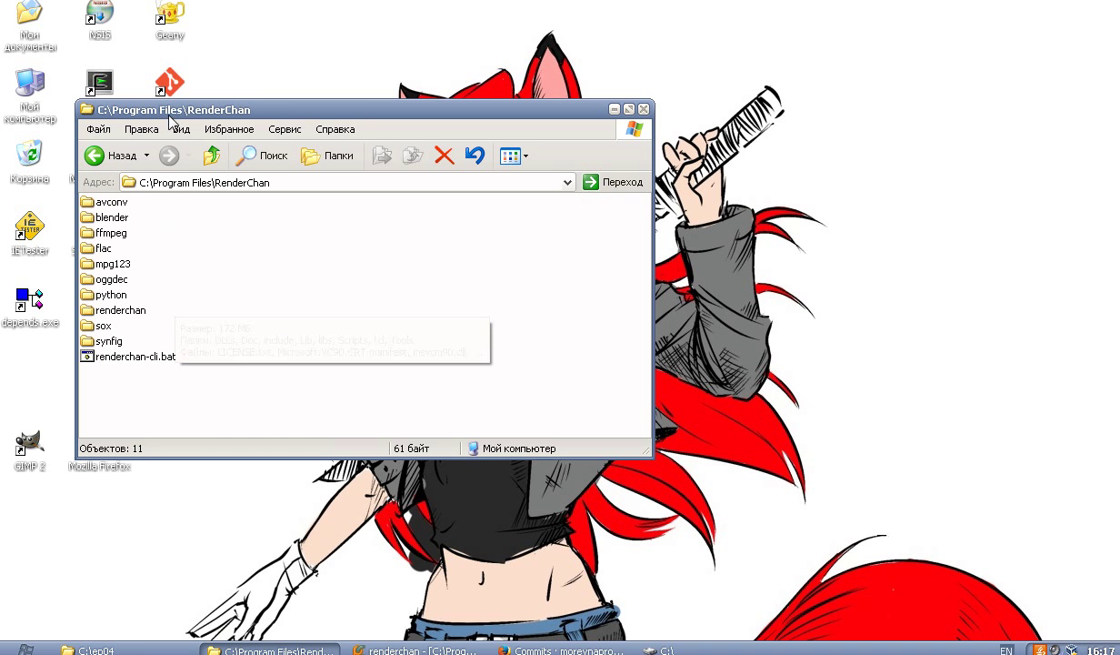
Run renderchan-cli.bat to open the RenderChan command prompt
{"action": "left_click_drag", "start_coordinate": [161, 107], "coordinate": [134, 129]}
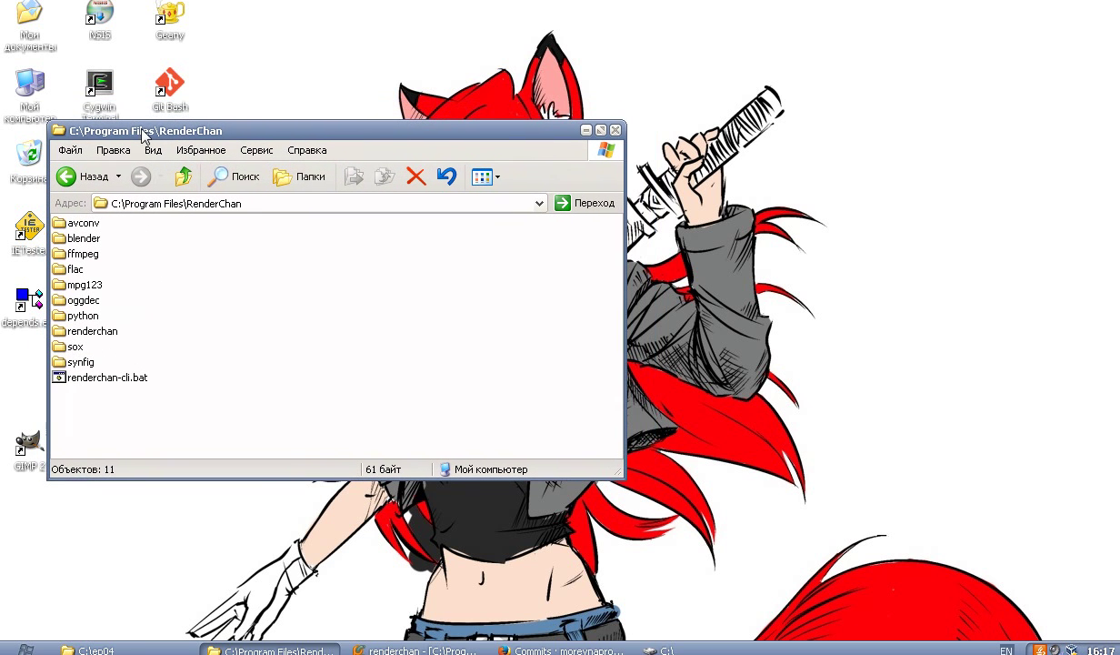
{"action": "double_click", "coordinate": [114, 378]}
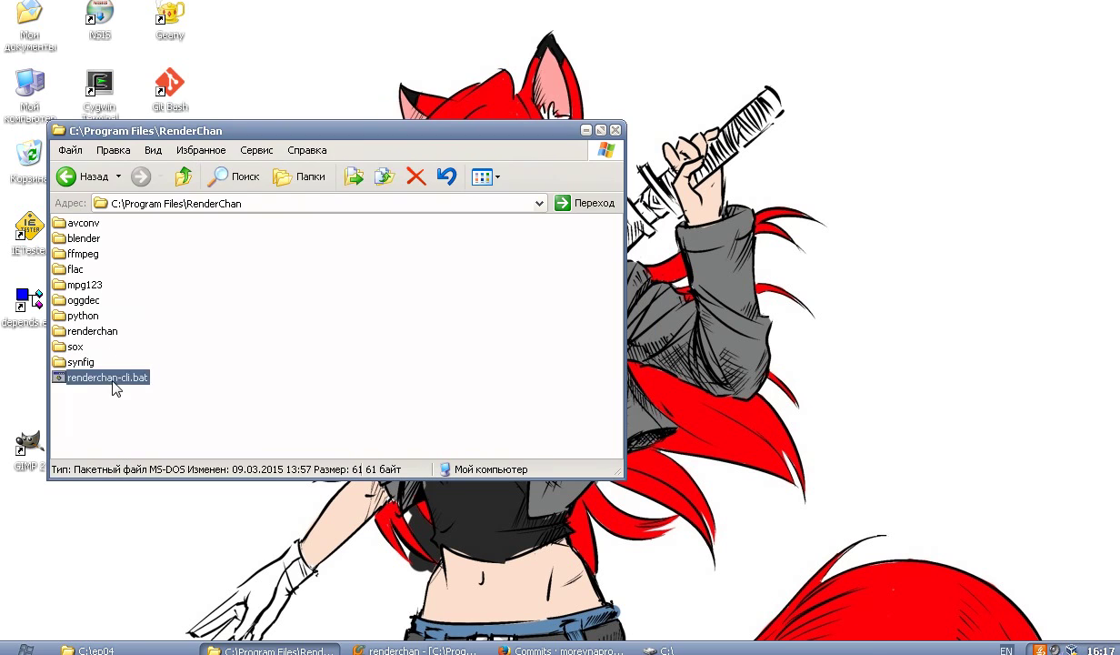
{"action": "left_click_drag", "start_coordinate": [185, 30], "coordinate": [203, 34]}
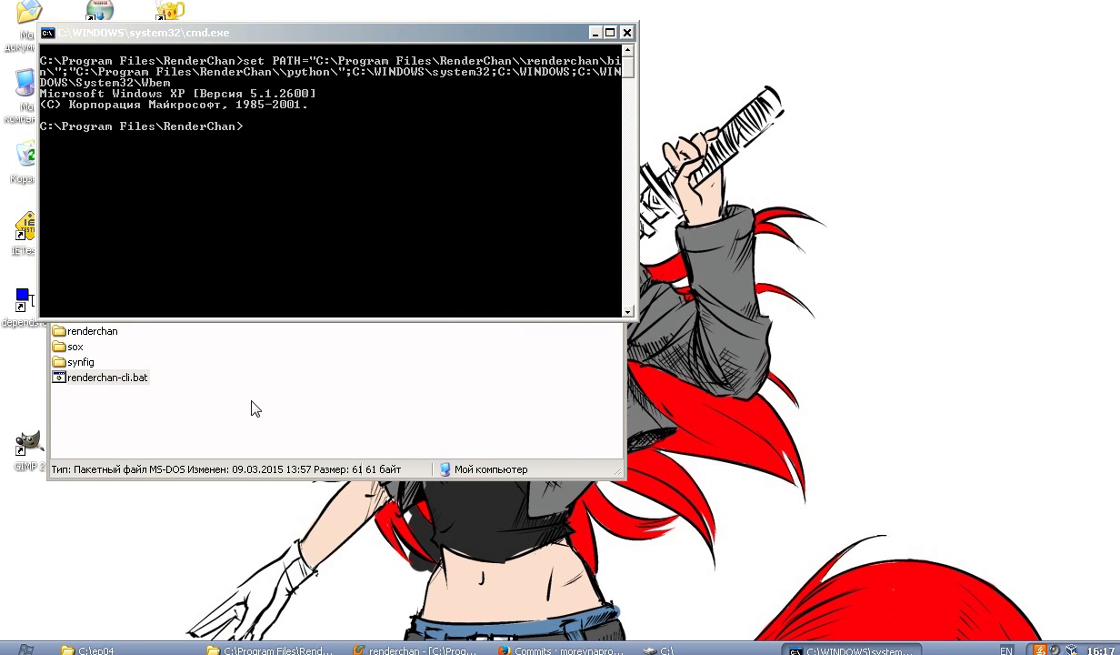
Minimize the RenderChan folder window and focus the console
{"action": "left_click", "coordinate": [255, 408]}
{"action": "left_click_drag", "start_coordinate": [187, 138], "coordinate": [208, 189]}
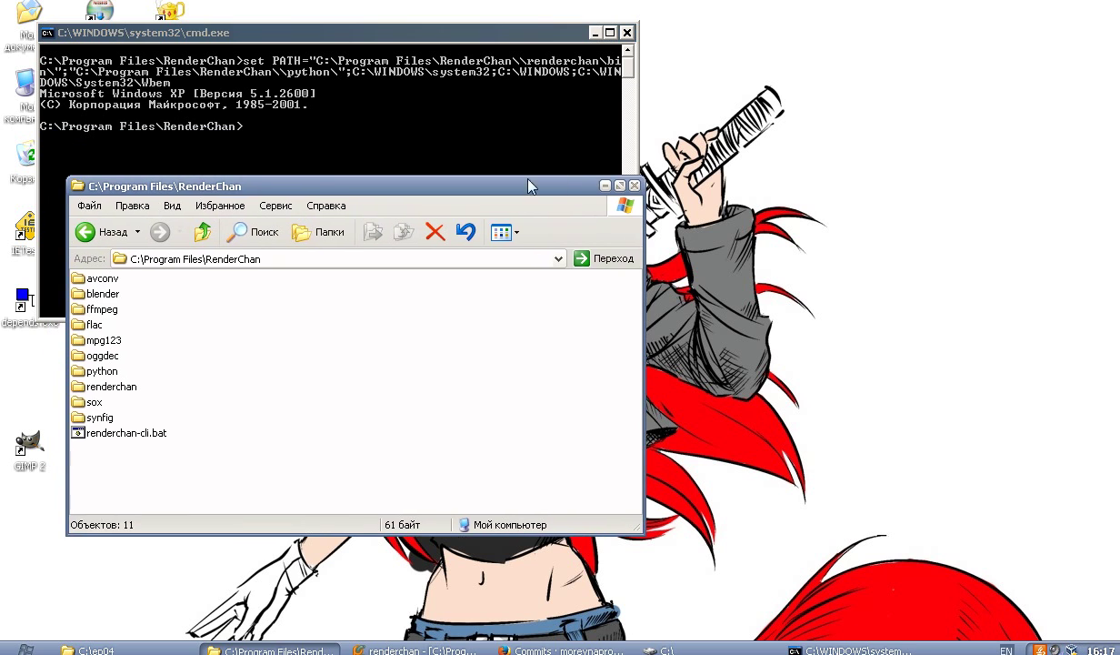
{"action": "left_click", "coordinate": [603, 185]}
{"action": "left_click", "coordinate": [356, 160]}
Run renderchan, then renderchan --help to list its usage and options
{"action": "type", "text": "renderchan"}
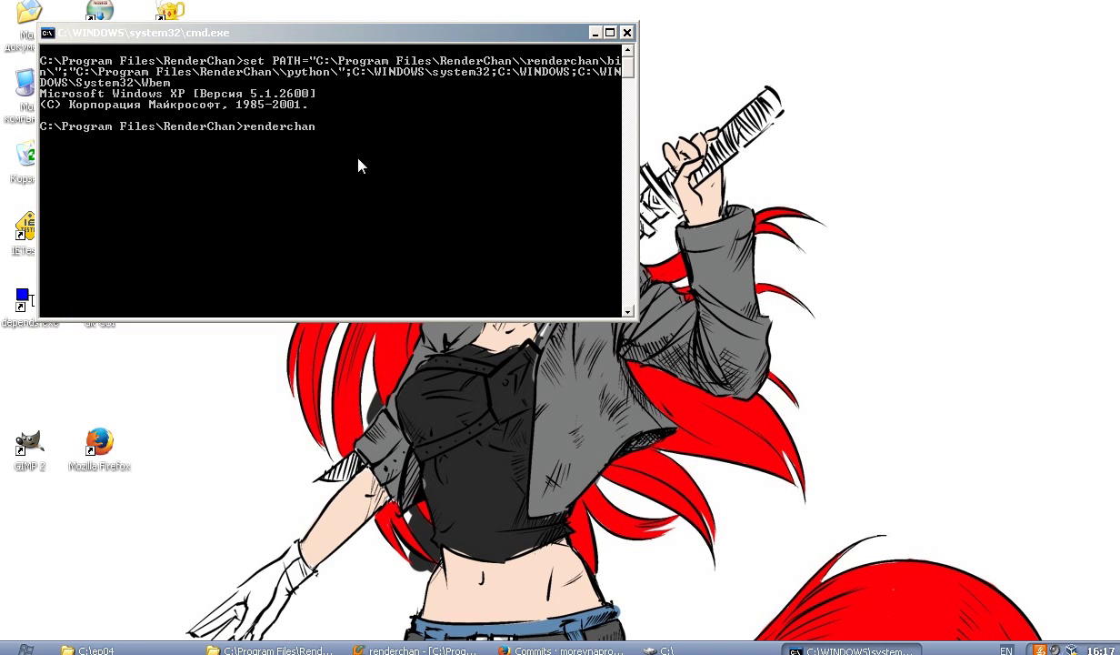
{"action": "key", "text": "Return"}
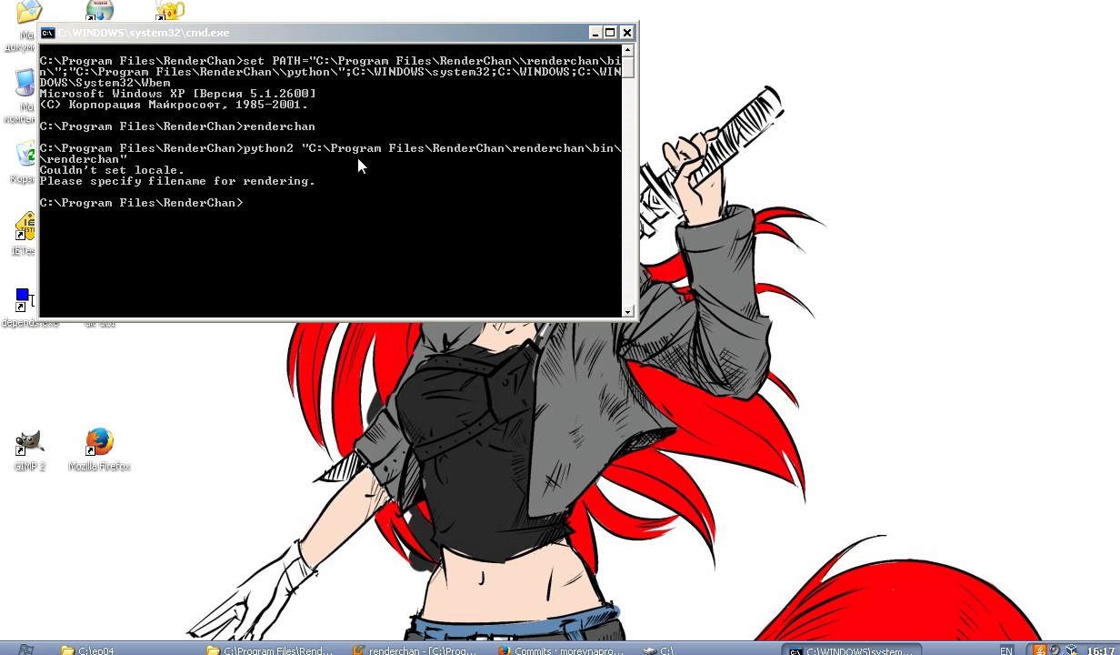
{"action": "key", "text": "Up"}
{"action": "type", "text": "--help"}
{"action": "key", "text": "Return"}
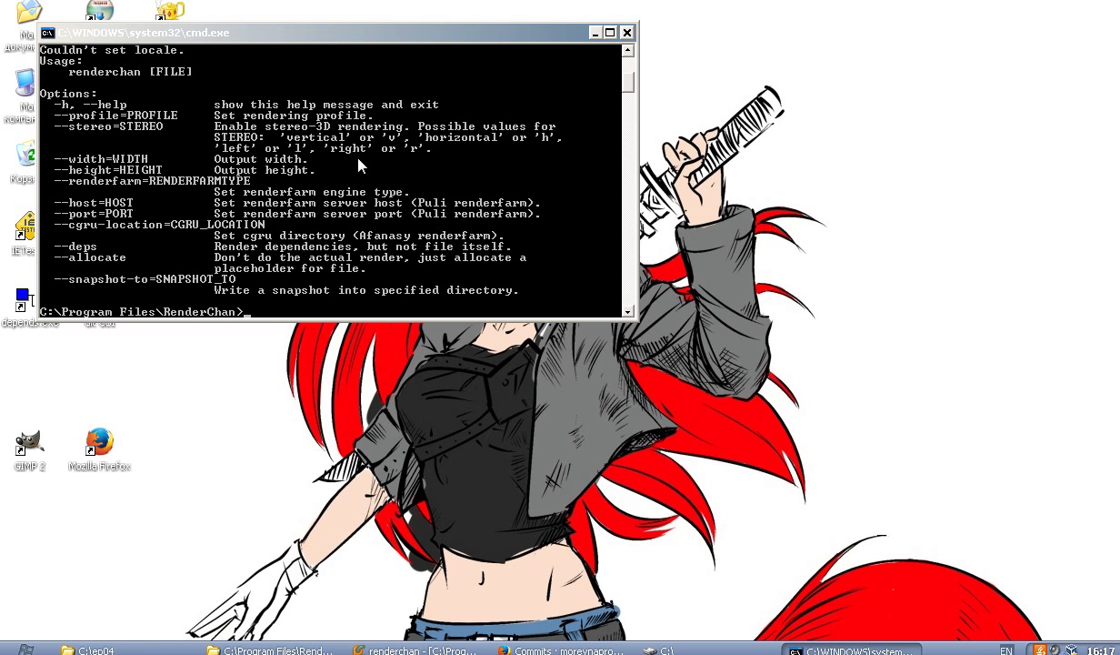
{"action": "type", "text": "renderchan"}
Bring up C:\ep04, peek into the render folder, and open project.blend in Blender
{"action": "left_click", "coordinate": [125, 651]}
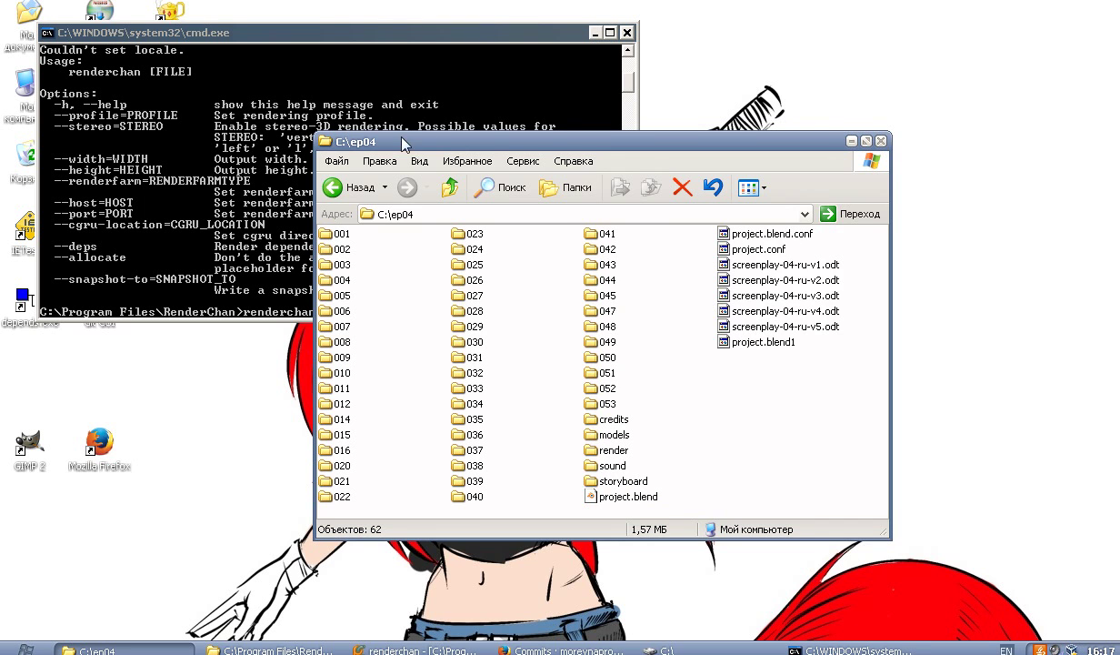
{"action": "left_click_drag", "start_coordinate": [403, 145], "coordinate": [502, 185]}
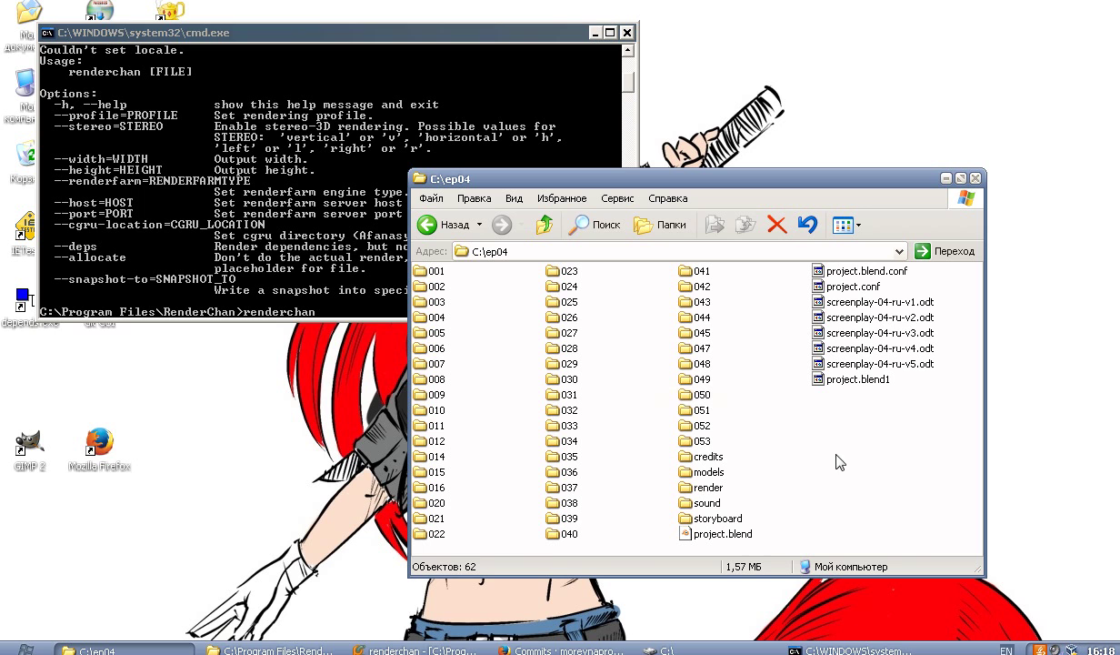
{"action": "left_click", "coordinate": [727, 537]}
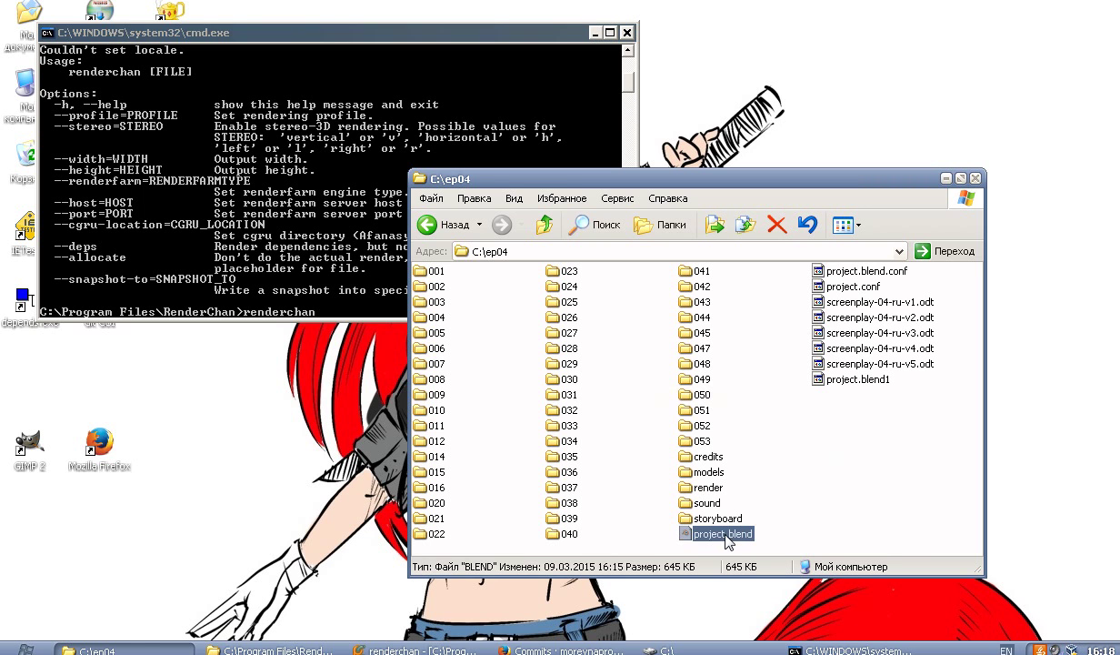
{"action": "double_click", "coordinate": [693, 488]}
{"action": "left_click", "coordinate": [543, 225]}
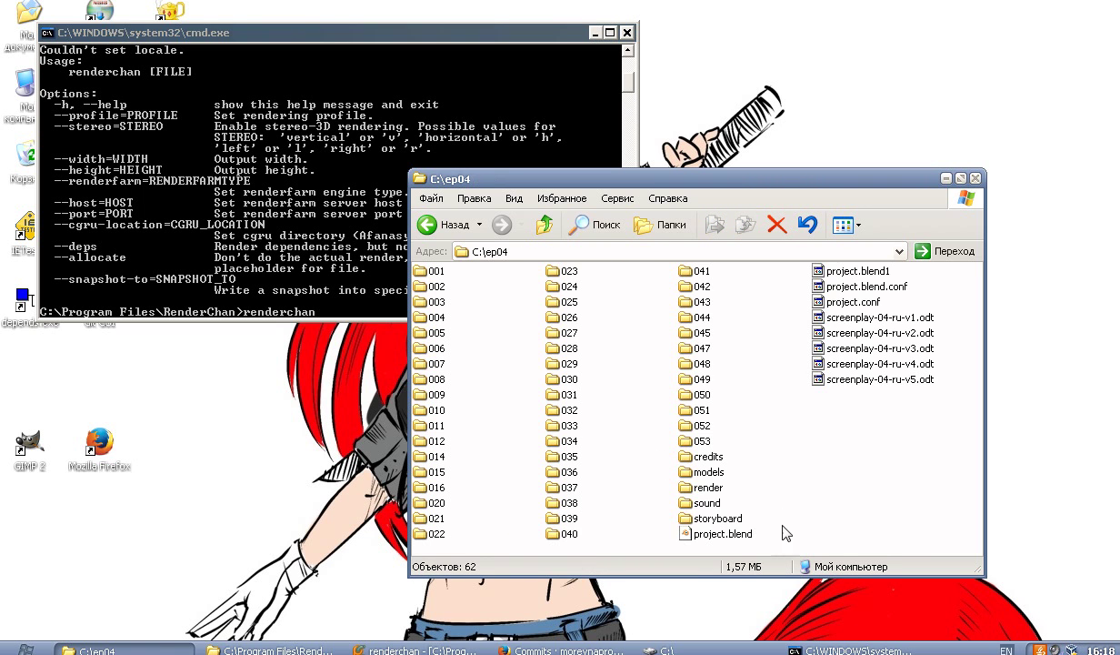
{"action": "left_click", "coordinate": [707, 488]}
{"action": "double_click", "coordinate": [721, 534]}
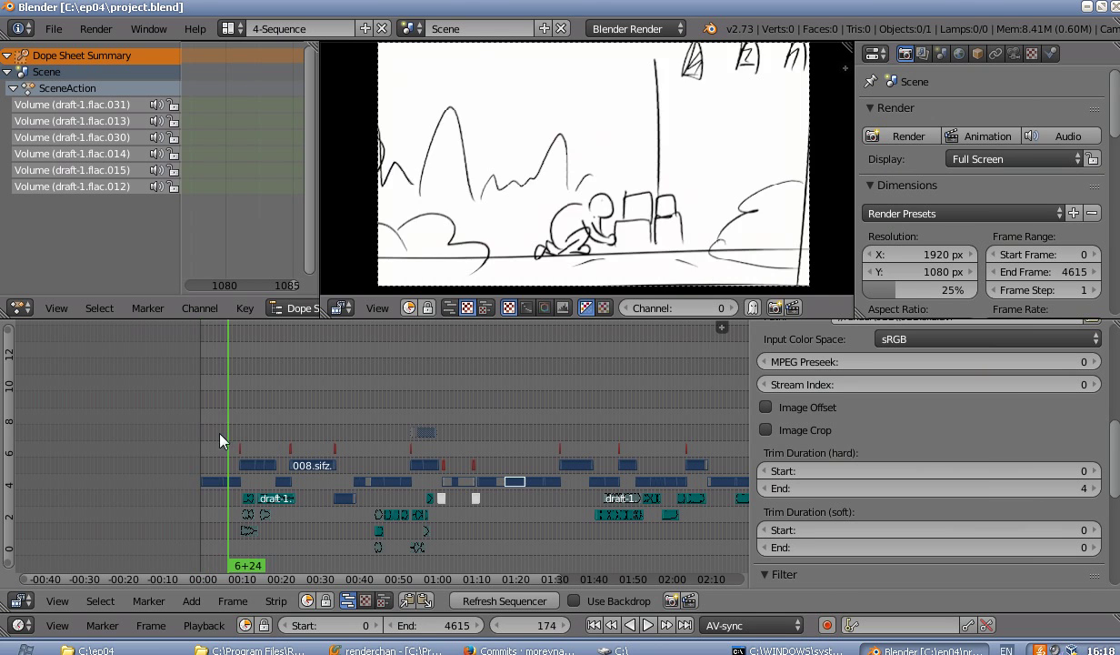
Move the sequencer playhead to frame 30, then quit Blender without saving
{"action": "left_click", "coordinate": [207, 440]}
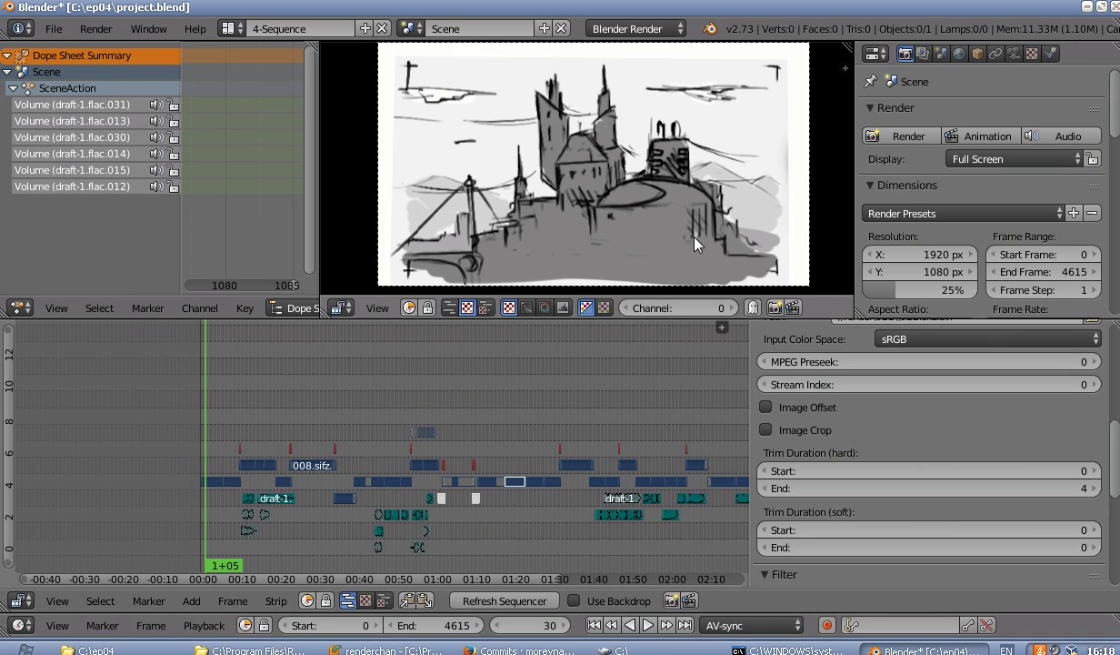
{"action": "left_click", "coordinate": [1116, 7]}
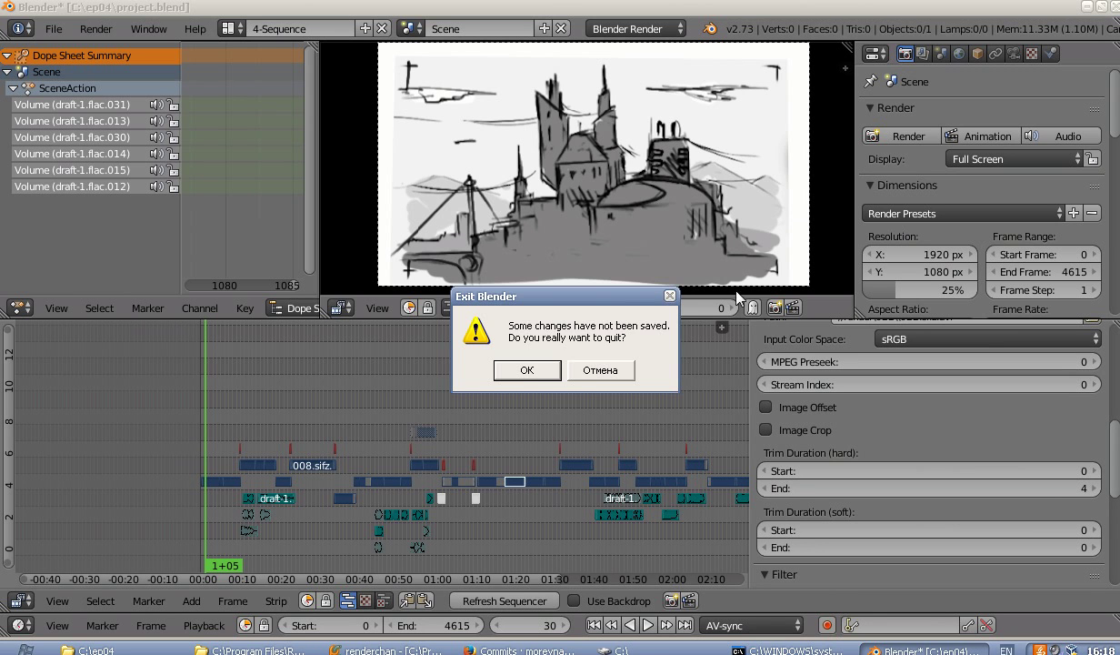
{"action": "left_click", "coordinate": [526, 370]}
{"action": "left_click", "coordinate": [600, 393]}
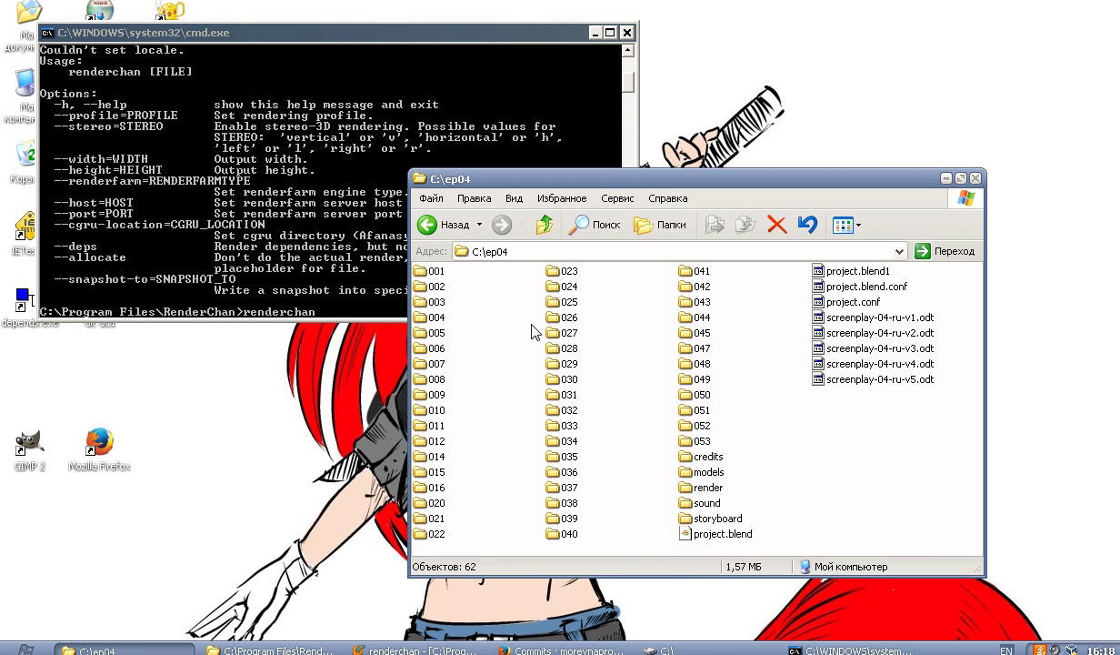
Delete folders 001 and 002 from C:\ep04\render and return to C:\ep04
{"action": "left_click", "coordinate": [714, 492]}
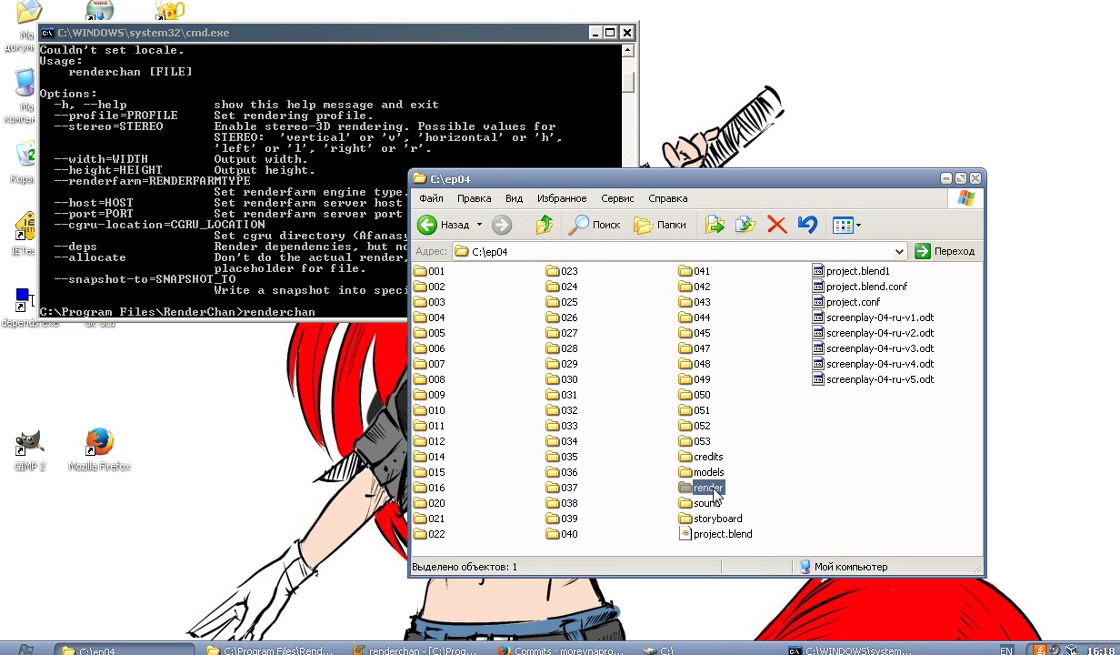
{"action": "double_click", "coordinate": [715, 492]}
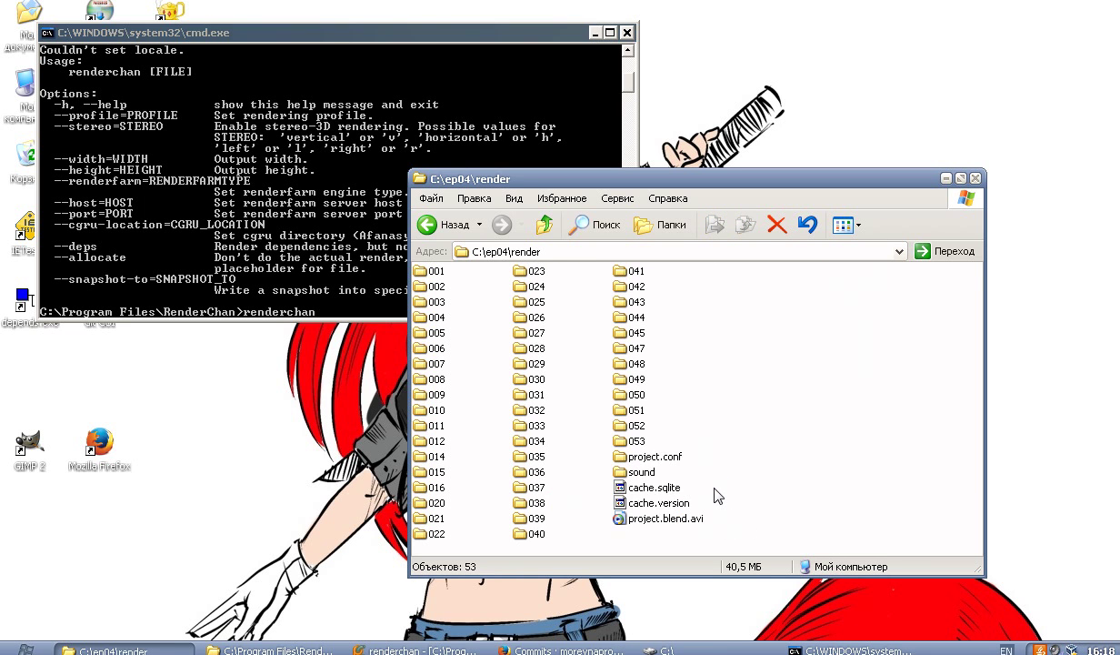
{"action": "left_click", "coordinate": [441, 271]}
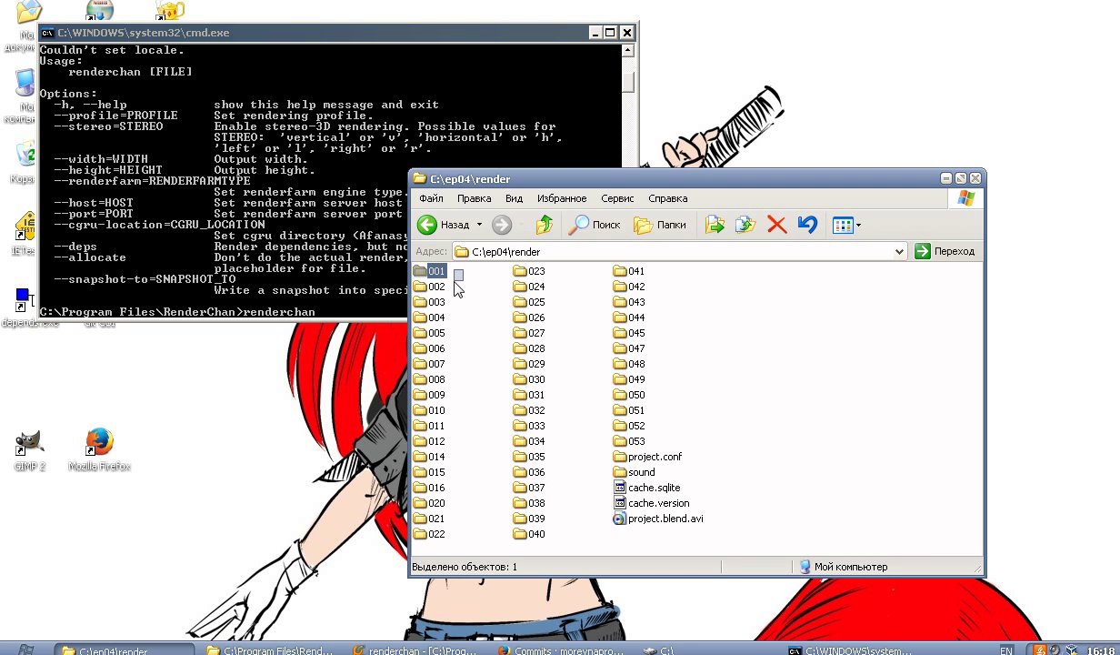
{"action": "left_click_drag", "start_coordinate": [458, 289], "coordinate": [454, 293]}
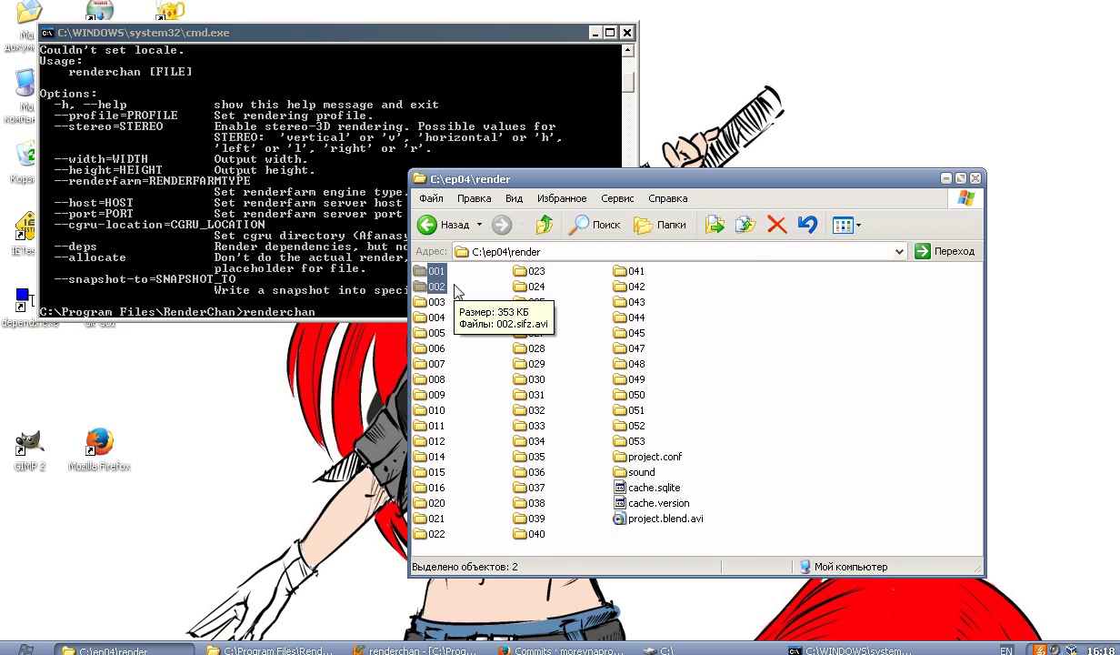
{"action": "key", "text": "Delete"}
{"action": "key", "text": "Return"}
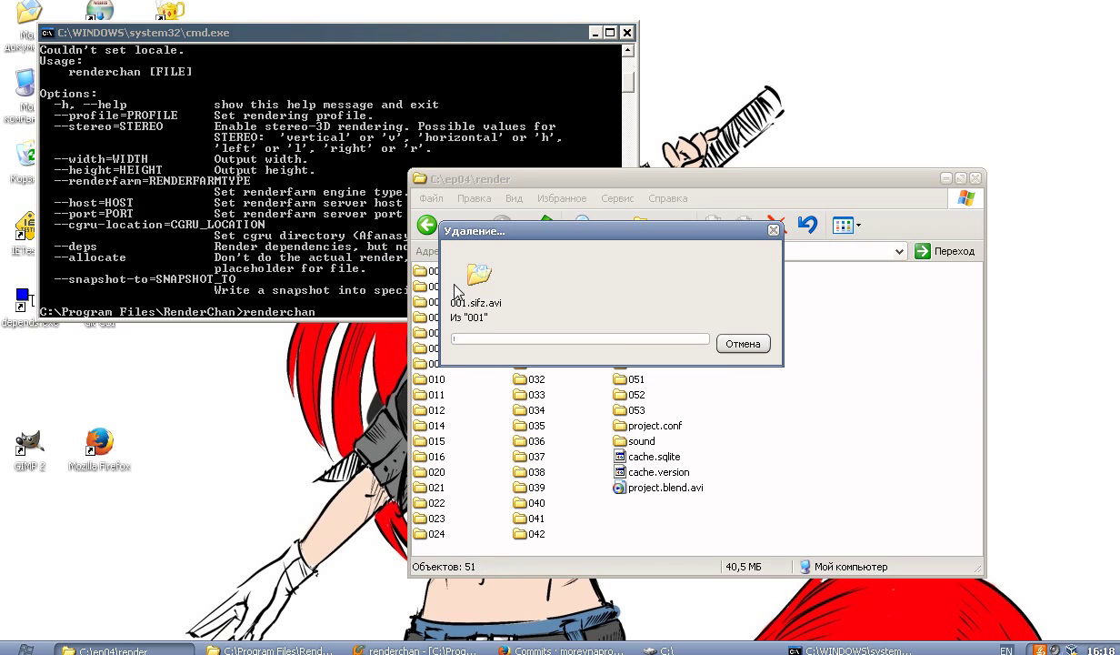
{"action": "left_click", "coordinate": [544, 223]}
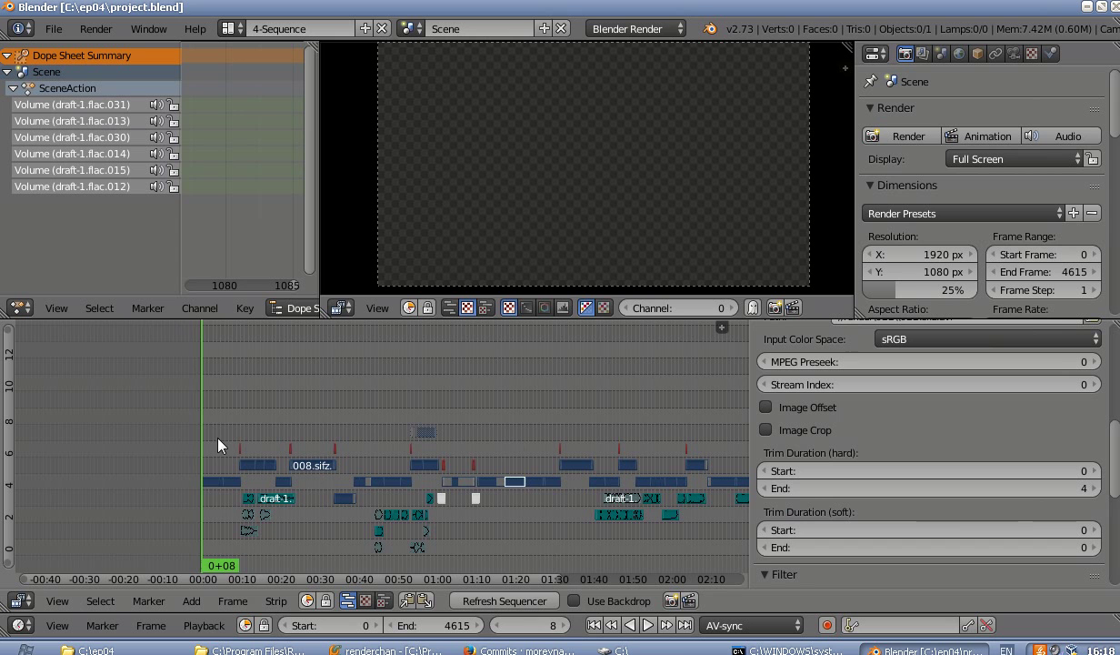
Scrub the sequencer's opening frames up to frame 119, confirming the first clips lack pictures
{"action": "left_click", "coordinate": [218, 445]}
{"action": "left_click_drag", "start_coordinate": [226, 440], "coordinate": [212, 485]}
{"action": "scroll", "coordinate": [320, 461], "scroll_direction": "up", "scroll_amount": 3}
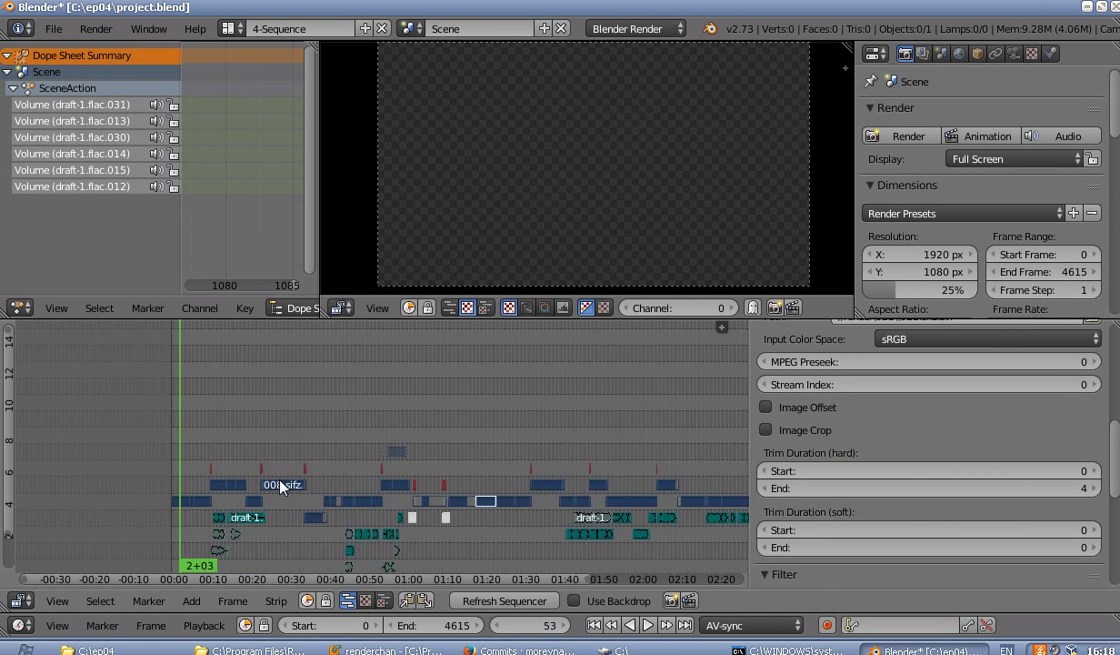
{"action": "scroll", "coordinate": [296, 473], "scroll_direction": "up", "scroll_amount": 3}
{"action": "scroll", "coordinate": [351, 447], "scroll_direction": "left", "scroll_amount": 2}
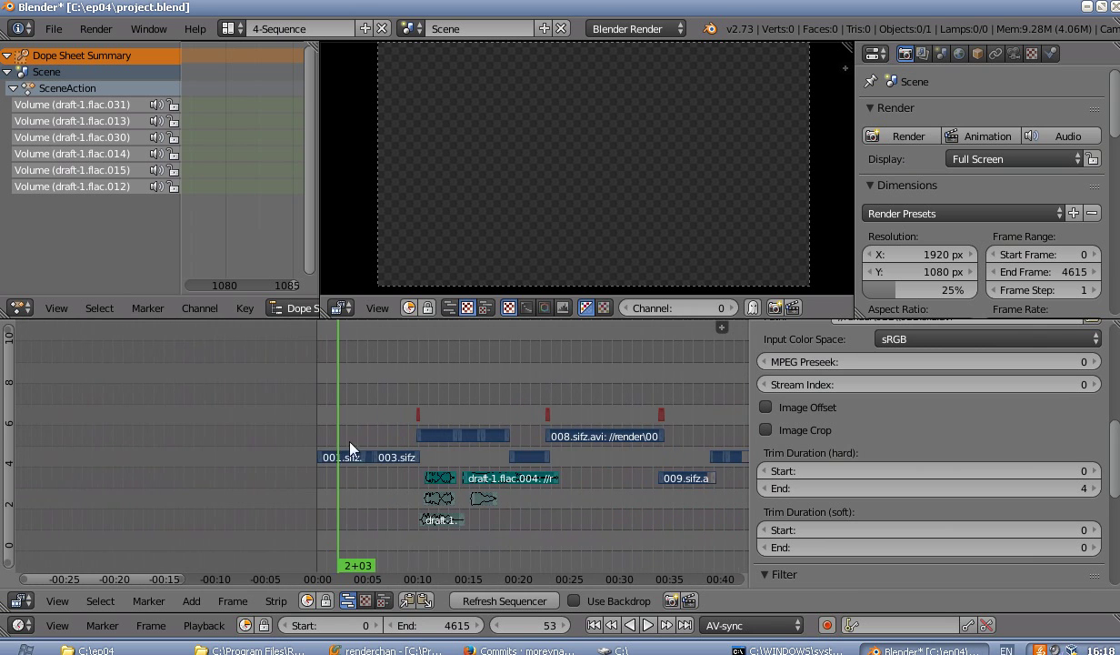
{"action": "left_click", "coordinate": [365, 440]}
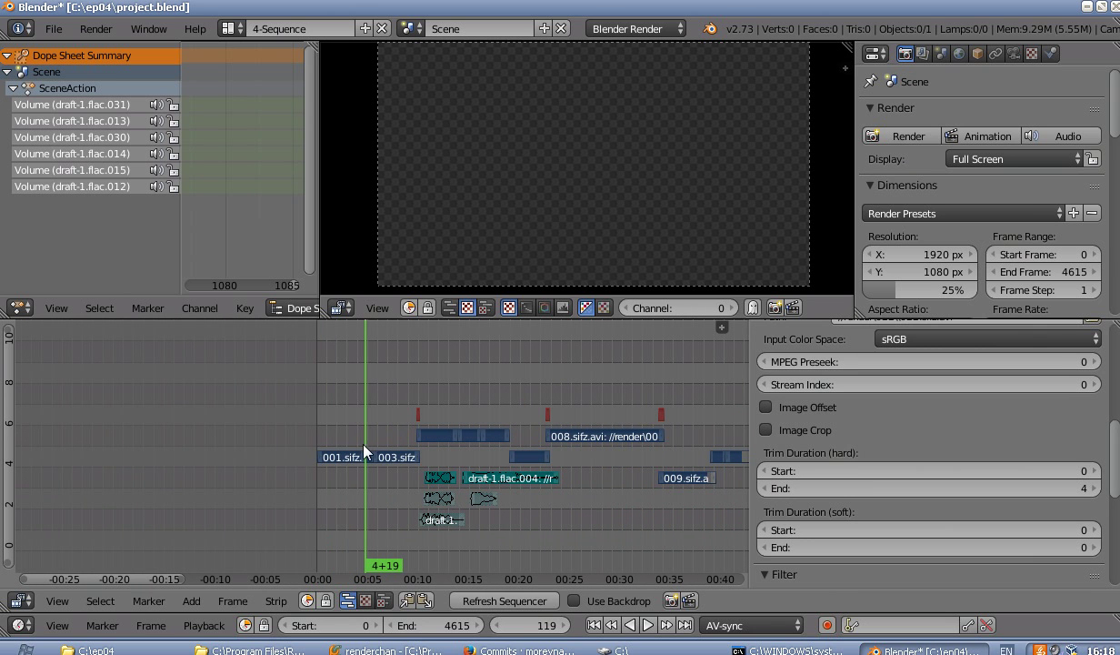
Save project.blend over the existing file and quit Blender
{"action": "key", "text": "ctrl+s"}
{"action": "left_click", "coordinate": [364, 450]}
{"action": "key", "text": "ctrl+q"}
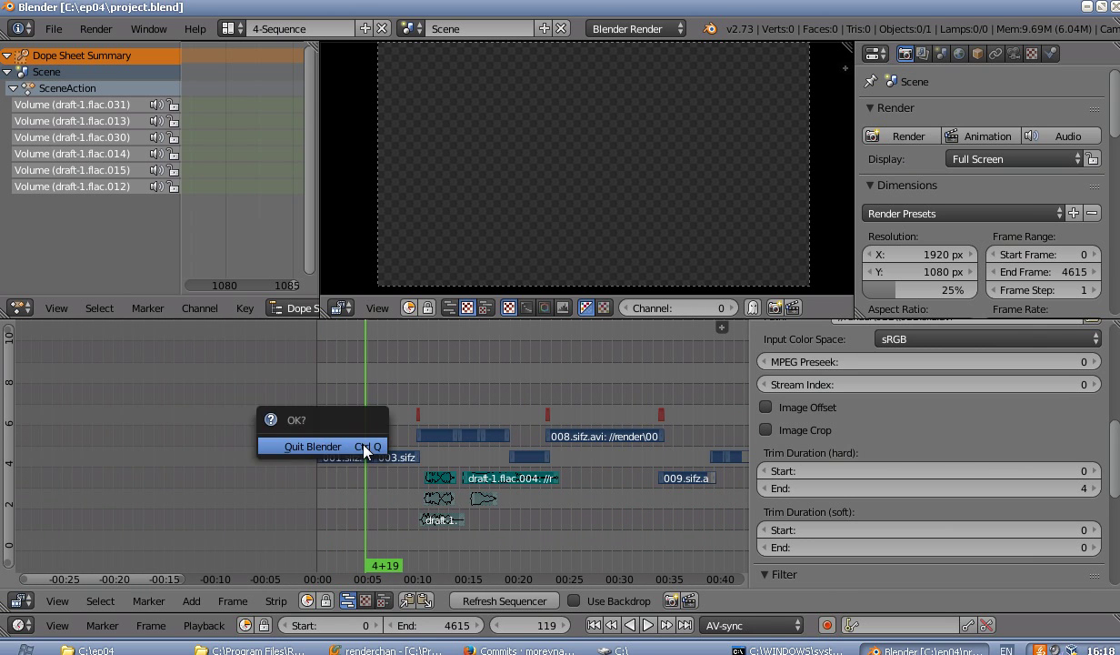
{"action": "left_click", "coordinate": [363, 446]}
{"action": "left_click", "coordinate": [288, 306]}
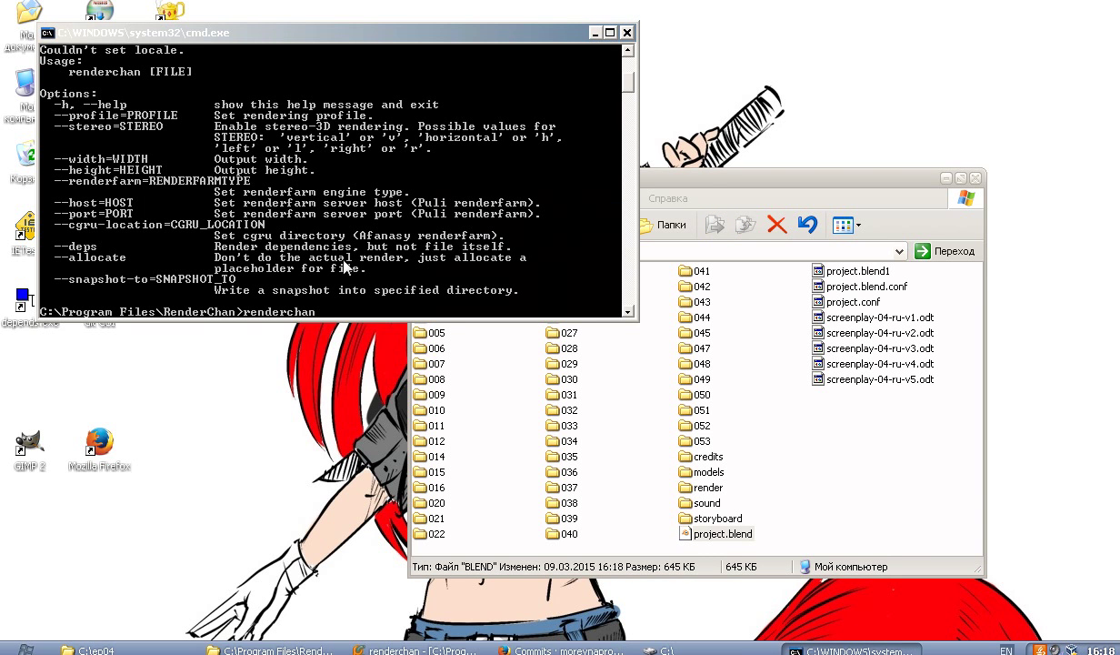
Run renderchan --deps with project.blend's path dragged into the command line
{"action": "key", "text": "BackSpace"}
{"action": "key", "text": "BackSpace"}
{"action": "key", "text": "BackSpace"}
{"action": "key", "text": "BackSpace"}
{"action": "key", "text": "BackSpace"}
{"action": "key", "text": "BackSpace"}
{"action": "key", "text": "BackSpace"}
{"action": "left_click_drag", "start_coordinate": [705, 183], "coordinate": [759, 205]}
{"action": "left_click_drag", "start_coordinate": [363, 32], "coordinate": [349, 33]}
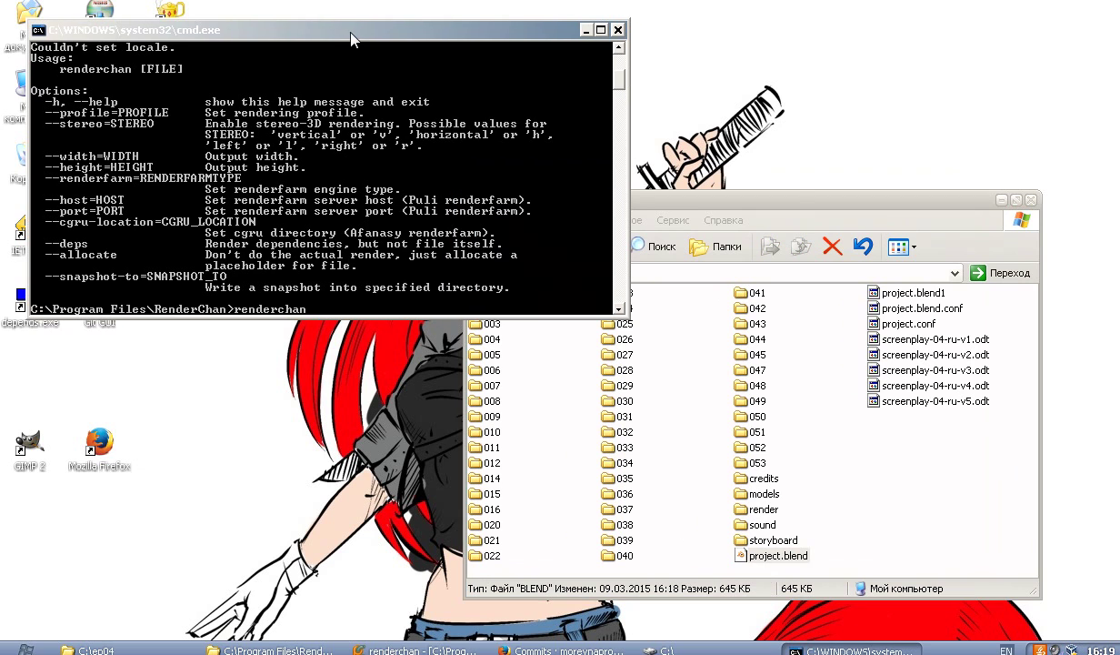
{"action": "left_click", "coordinate": [338, 244]}
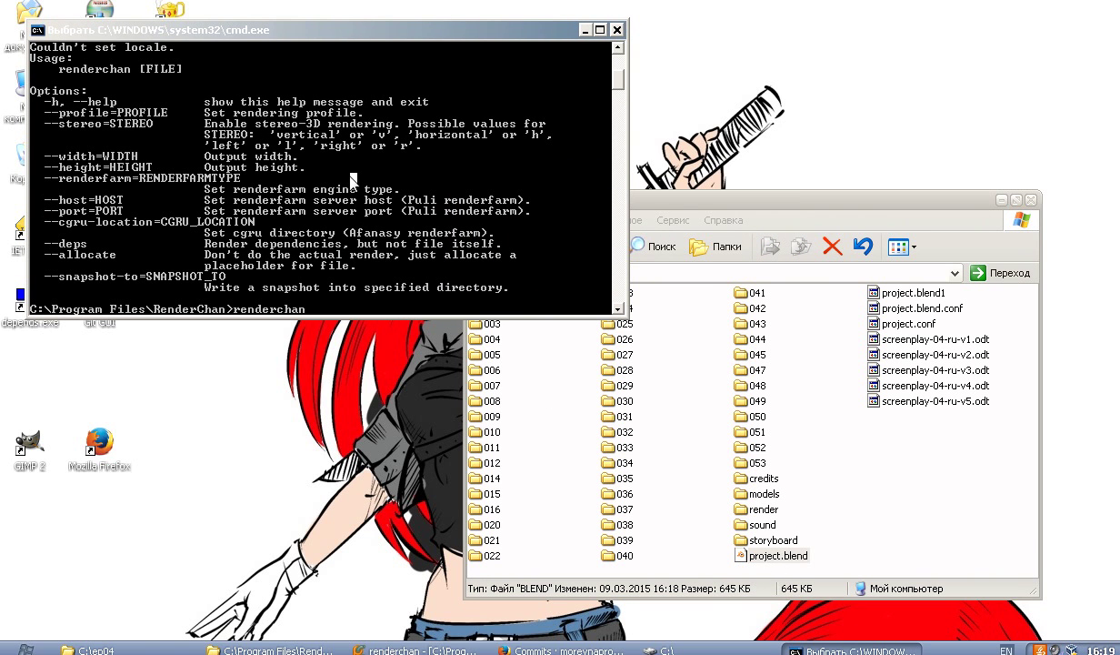
{"action": "key", "text": "Escape"}
{"action": "type", "text": "--deps"}
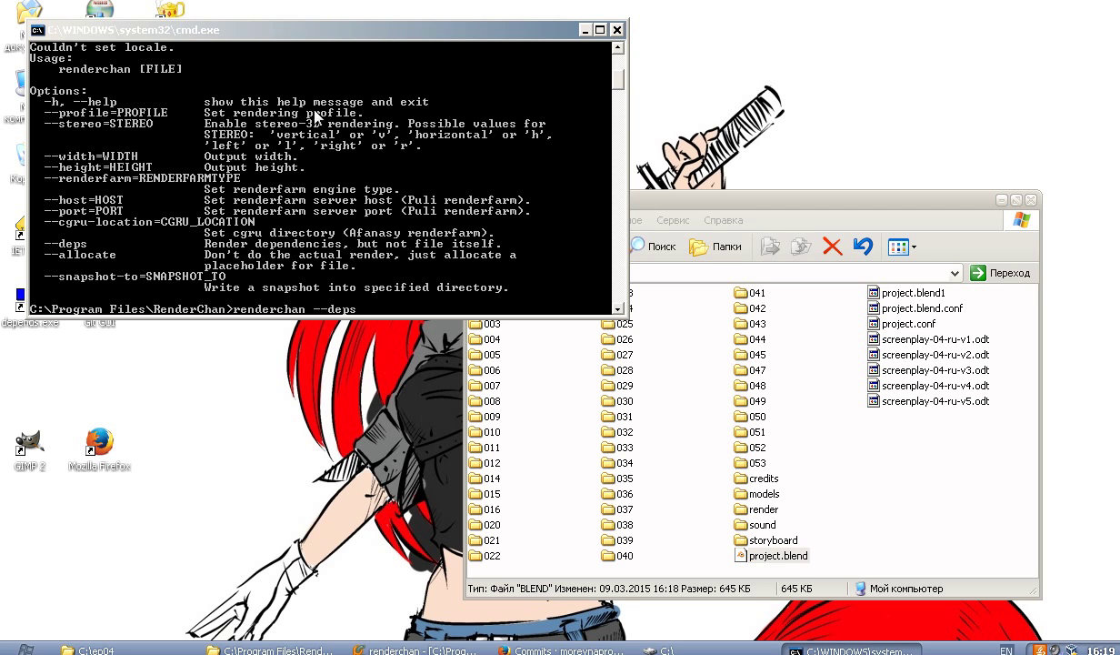
{"action": "left_click_drag", "start_coordinate": [780, 556], "coordinate": [424, 309]}
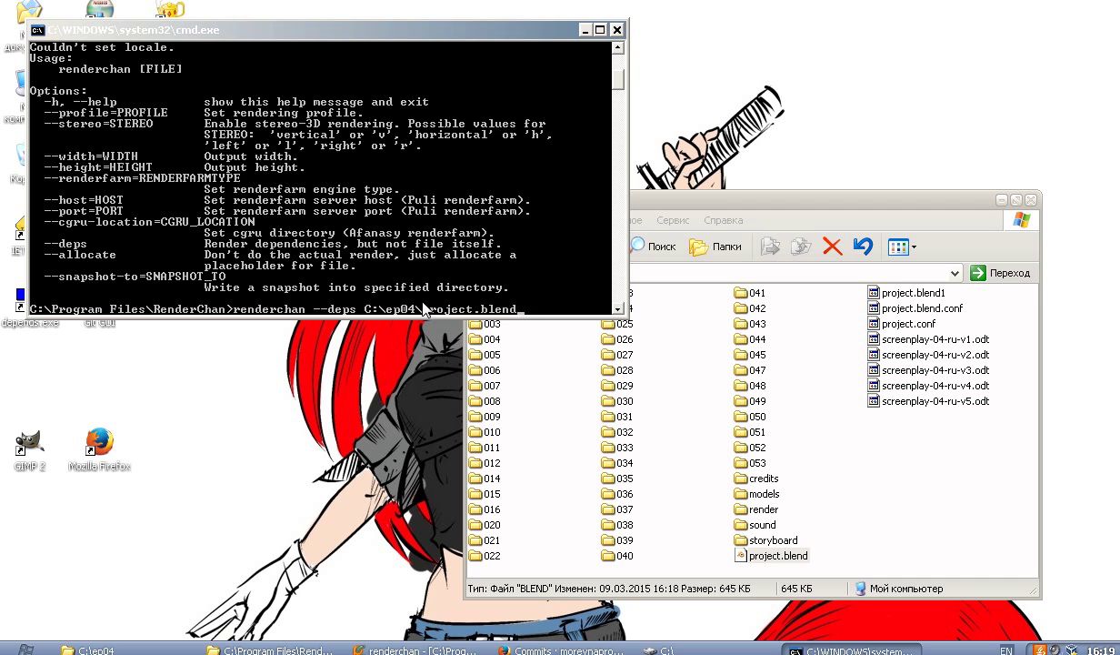
{"action": "left_click", "coordinate": [535, 255]}
{"action": "key", "text": "Return"}
{"action": "key", "text": "Return"}
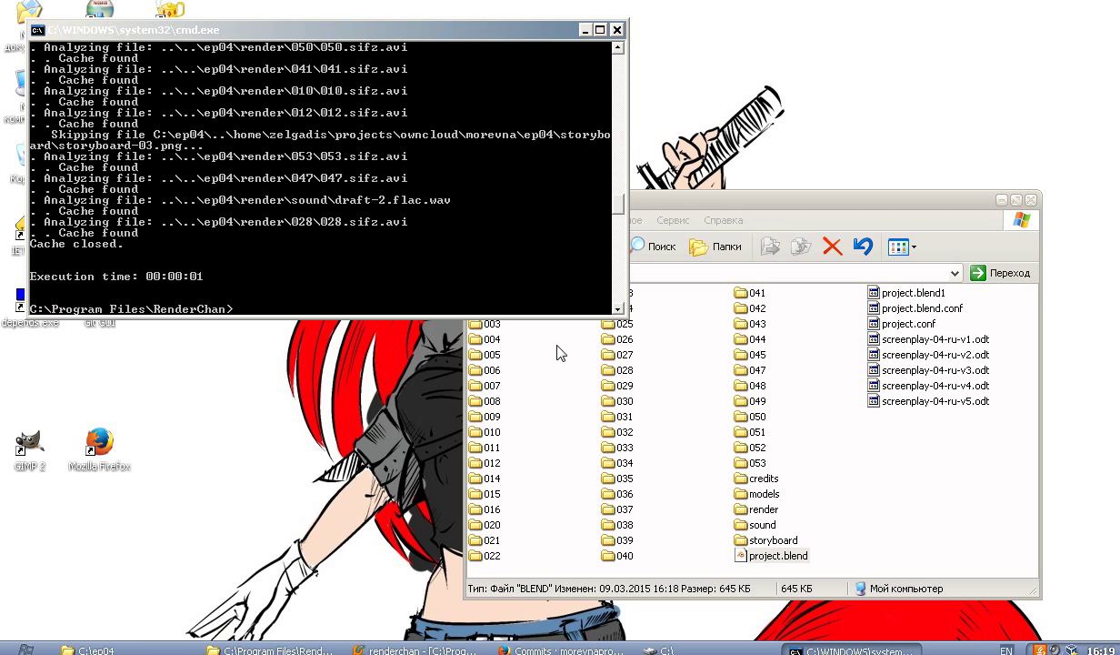
Check render\001 was rebuilt, then reopen project.blend and preview frames 183 and 101
{"action": "double_click", "coordinate": [763, 509]}
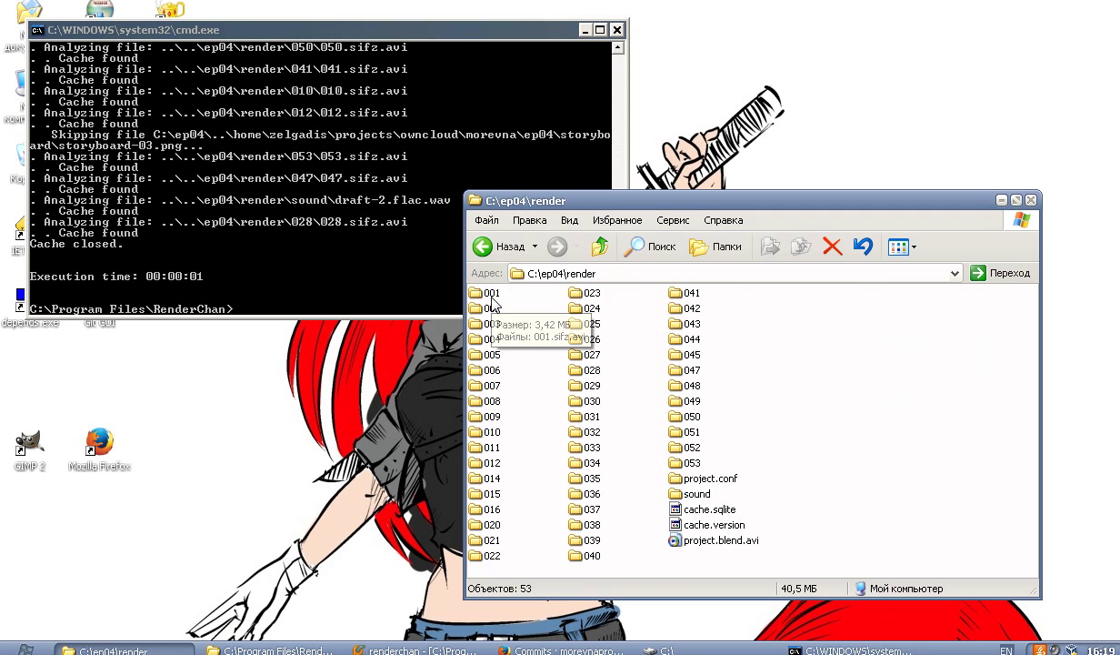
{"action": "double_click", "coordinate": [490, 292]}
{"action": "left_click", "coordinate": [597, 245]}
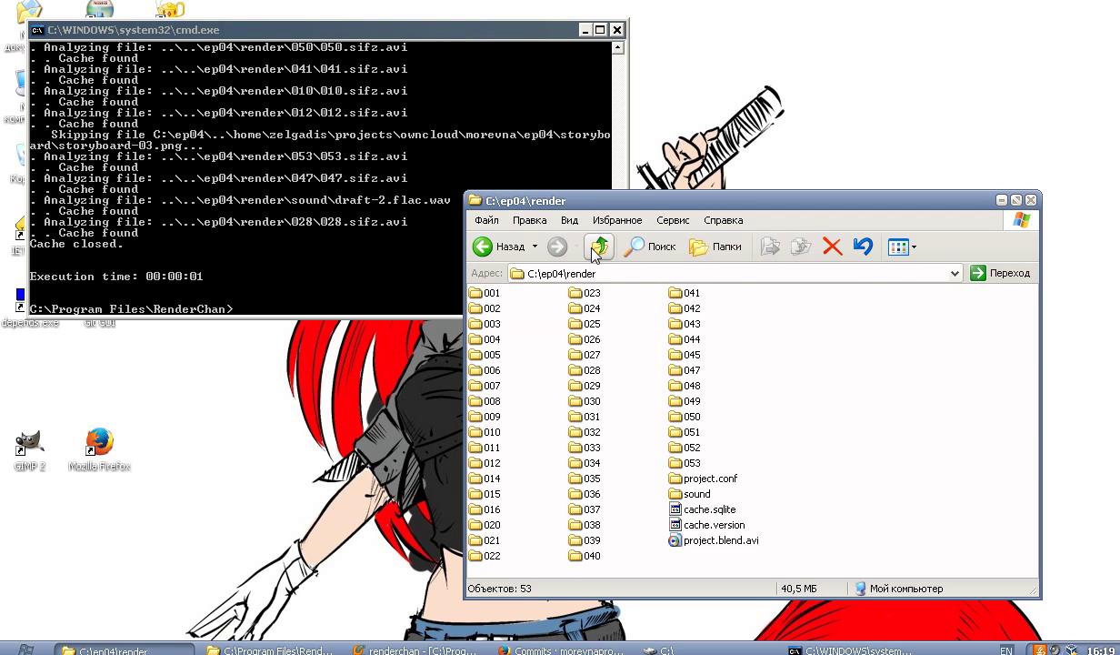
{"action": "left_click", "coordinate": [597, 245]}
{"action": "double_click", "coordinate": [764, 558]}
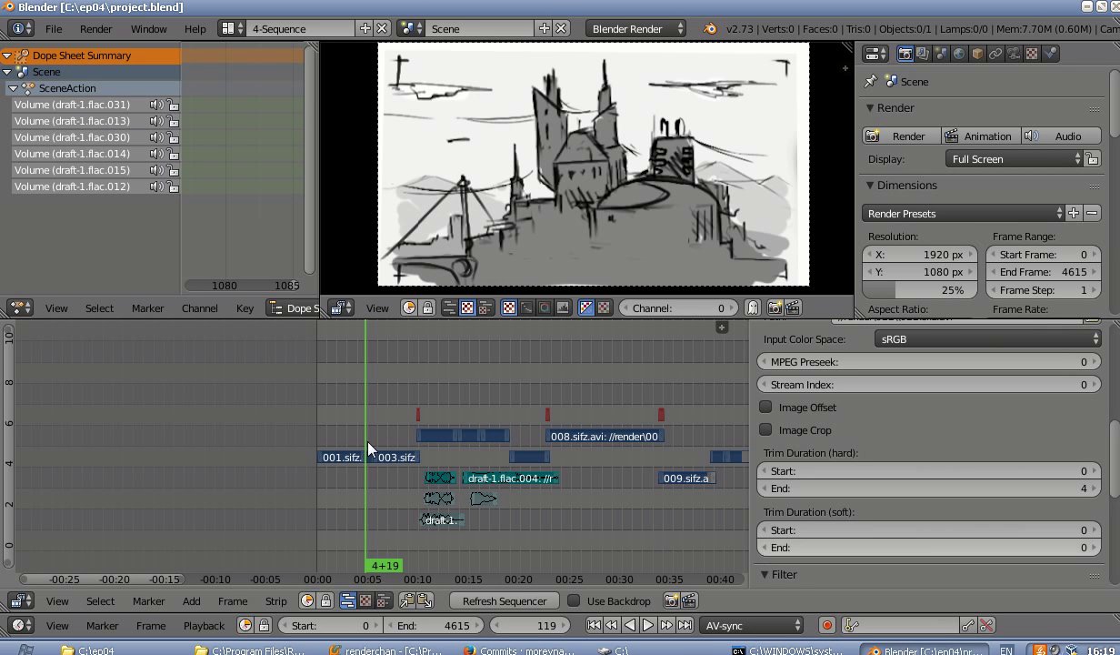
{"action": "left_click", "coordinate": [391, 420]}
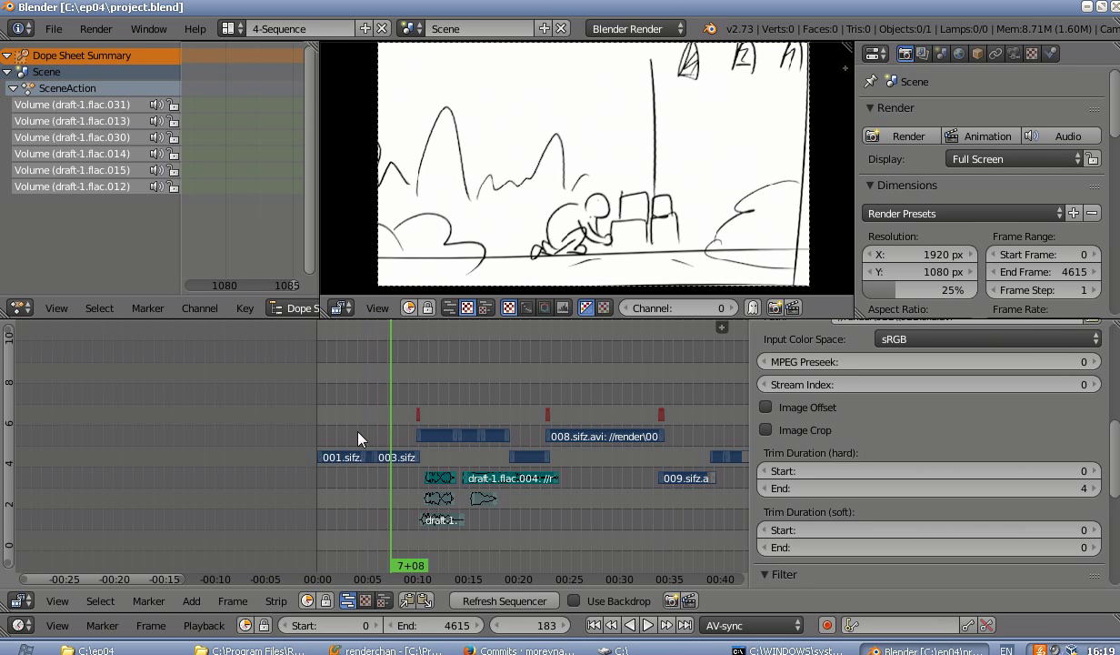
{"action": "left_click", "coordinate": [359, 439]}
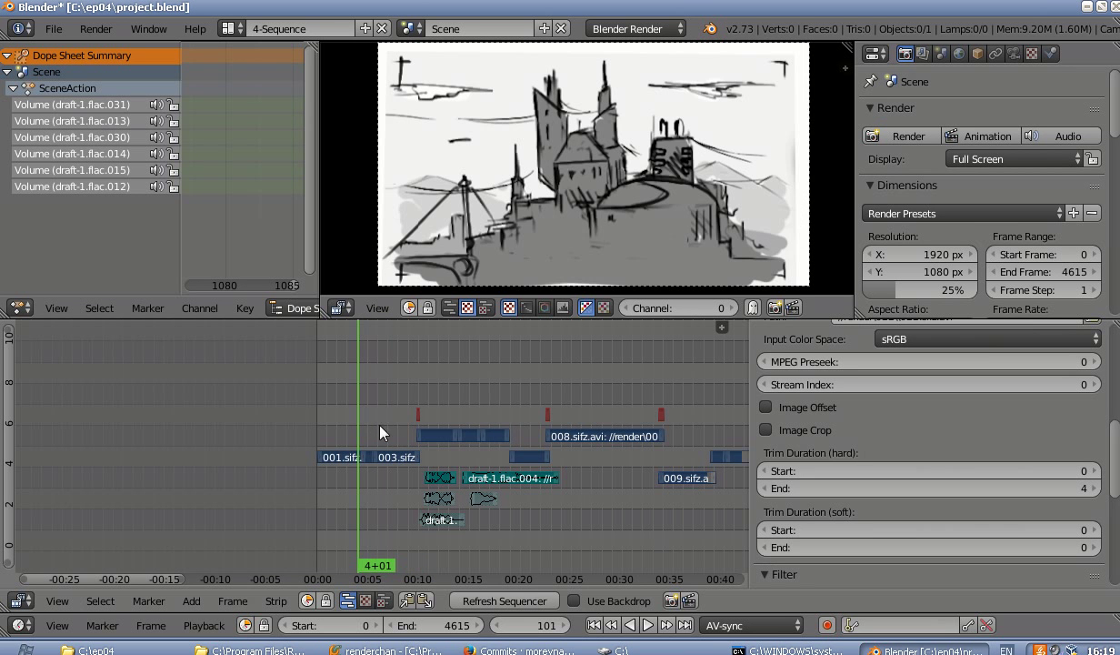
Quit Blender without saving and bring the C:\ep04 Explorer window to the front
{"action": "left_click", "coordinate": [1115, 7]}
{"action": "left_click", "coordinate": [512, 372]}
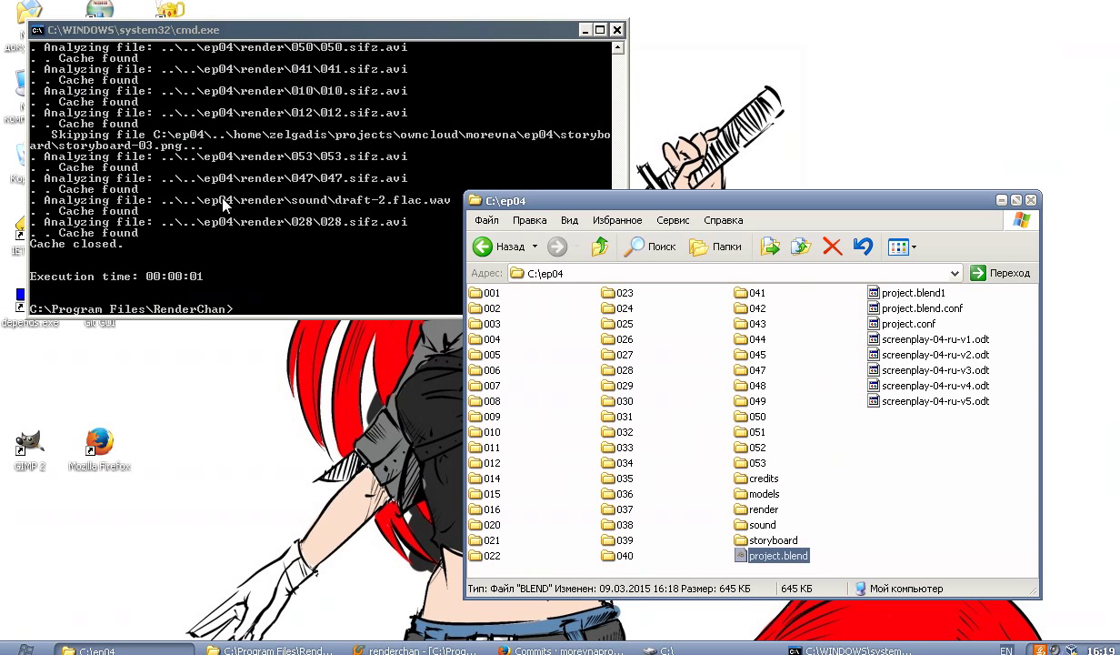
{"action": "left_click", "coordinate": [215, 271]}
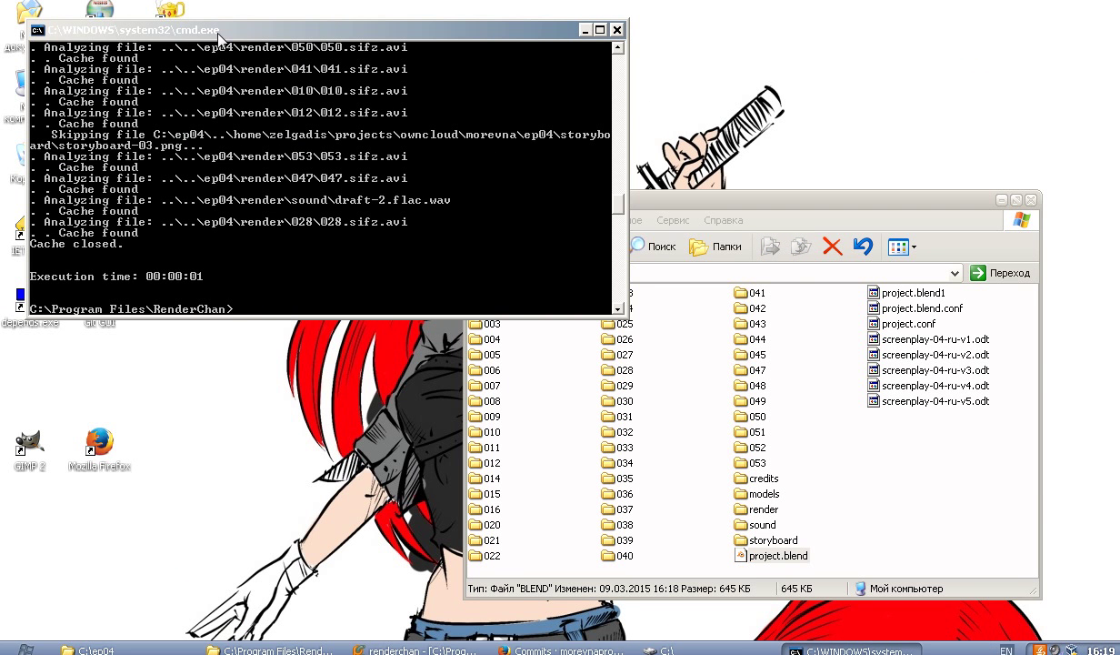
{"action": "left_click_drag", "start_coordinate": [218, 38], "coordinate": [212, 42]}
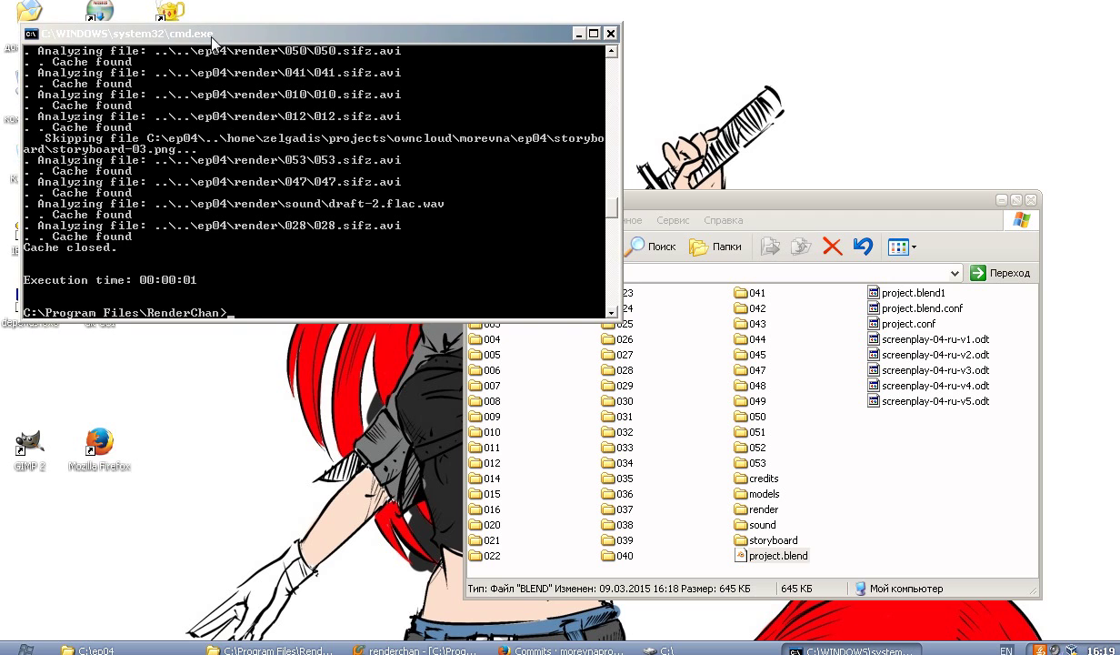
{"action": "left_click", "coordinate": [869, 539]}
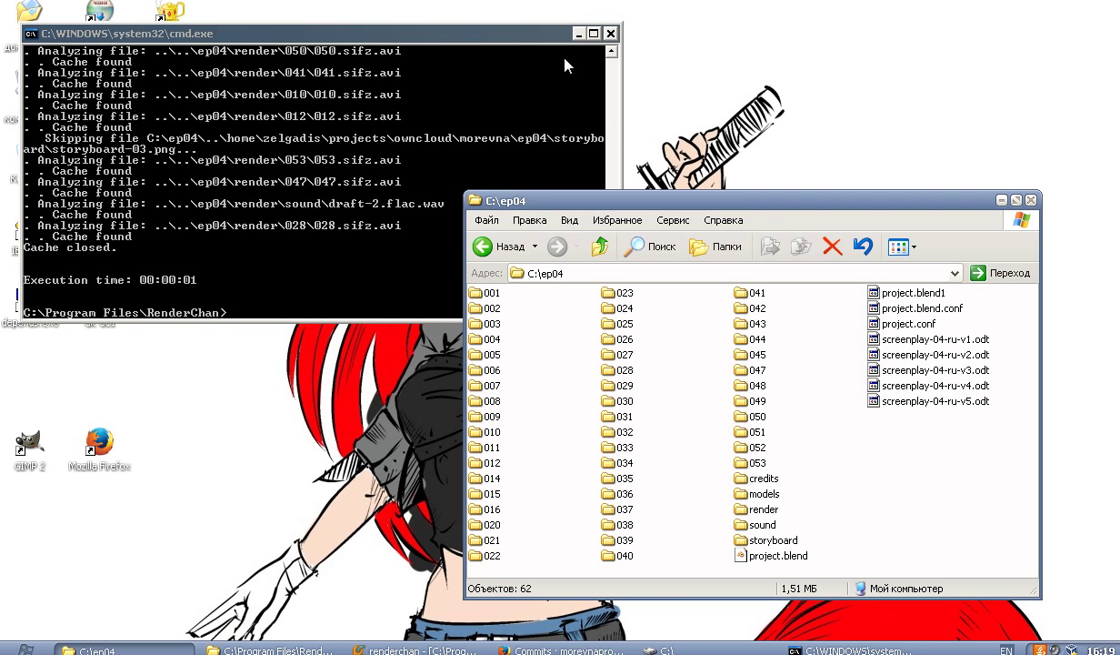
{"action": "left_click_drag", "start_coordinate": [534, 36], "coordinate": [539, 62]}
{"action": "left_click", "coordinate": [780, 515]}
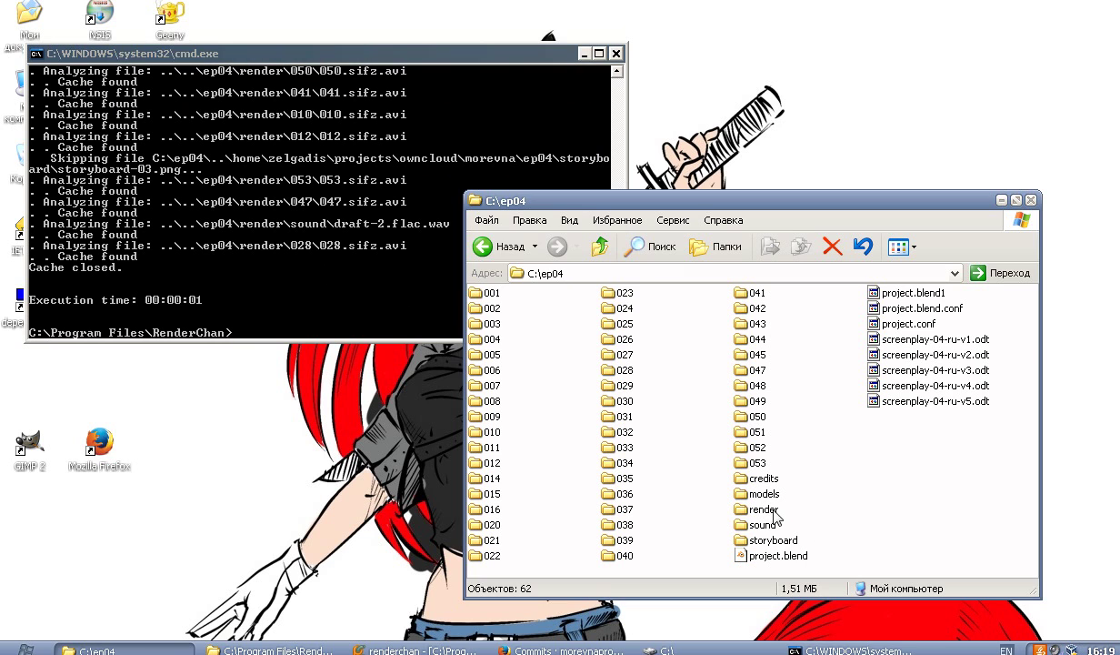
Delete folders 001 and 002 from C:\ep04\render
{"action": "double_click", "coordinate": [773, 515]}
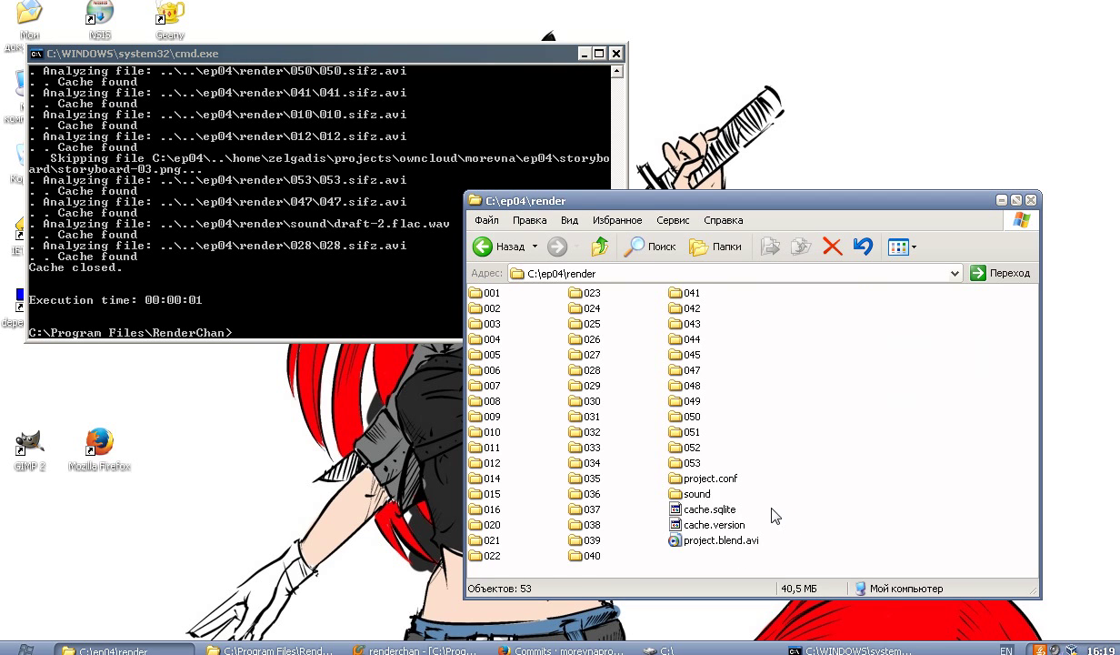
{"action": "left_click_drag", "start_coordinate": [513, 291], "coordinate": [496, 310]}
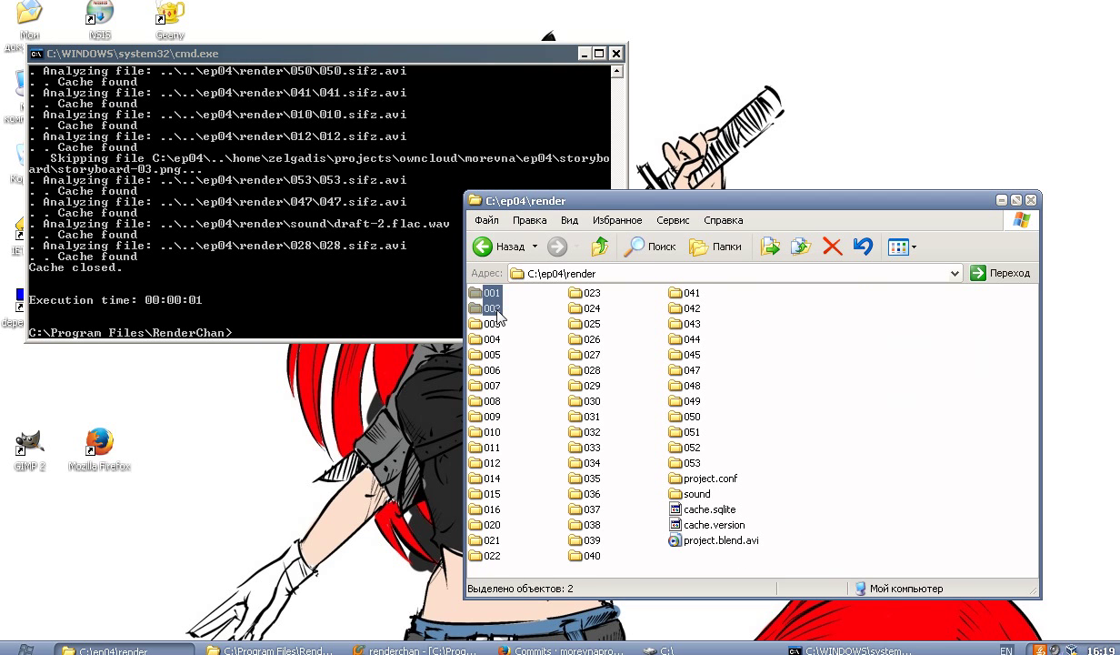
{"action": "key", "text": "Delete"}
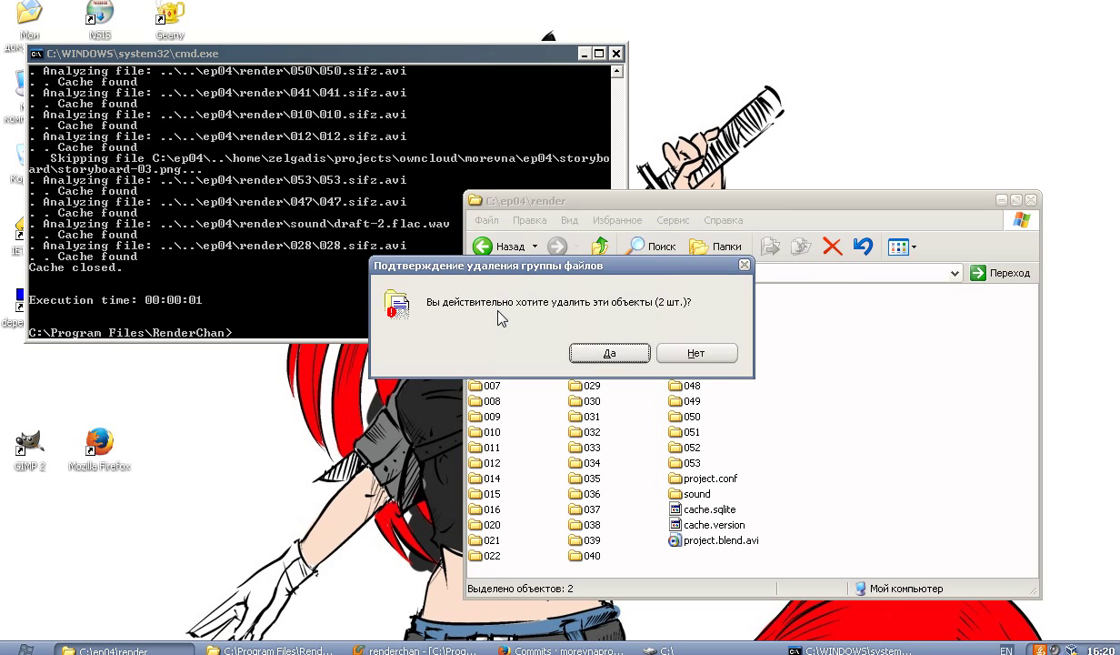
{"action": "key", "text": "Return"}
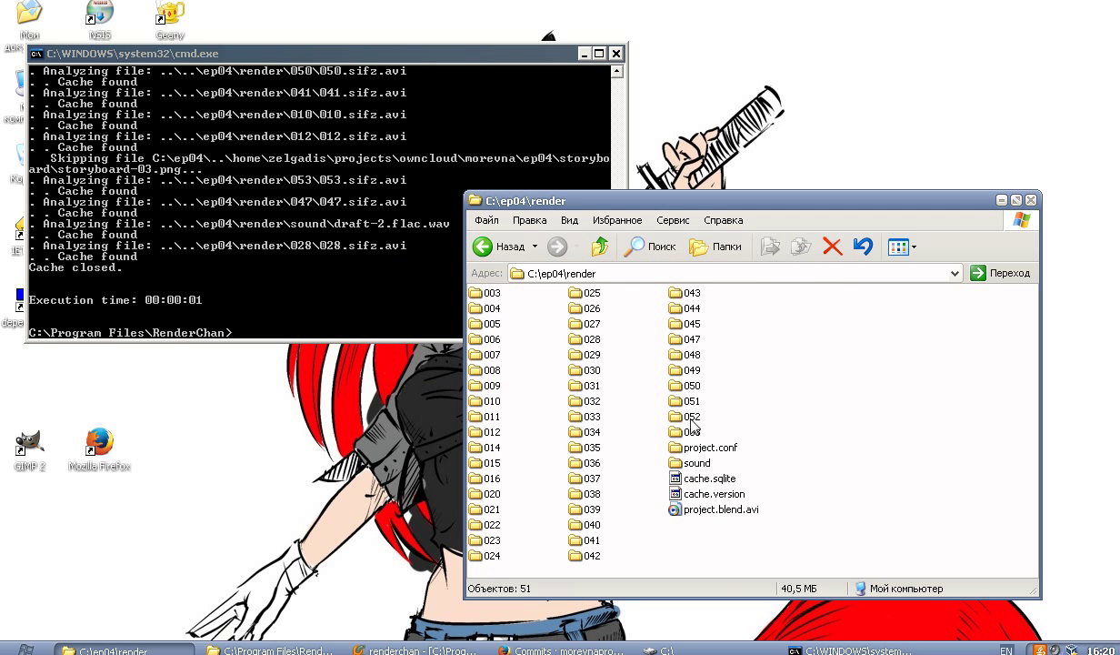
Delete 001 and 002 from project.conf\profiles\480x270.draft-lq too, then return to C:\ep04
{"action": "double_click", "coordinate": [698, 446]}
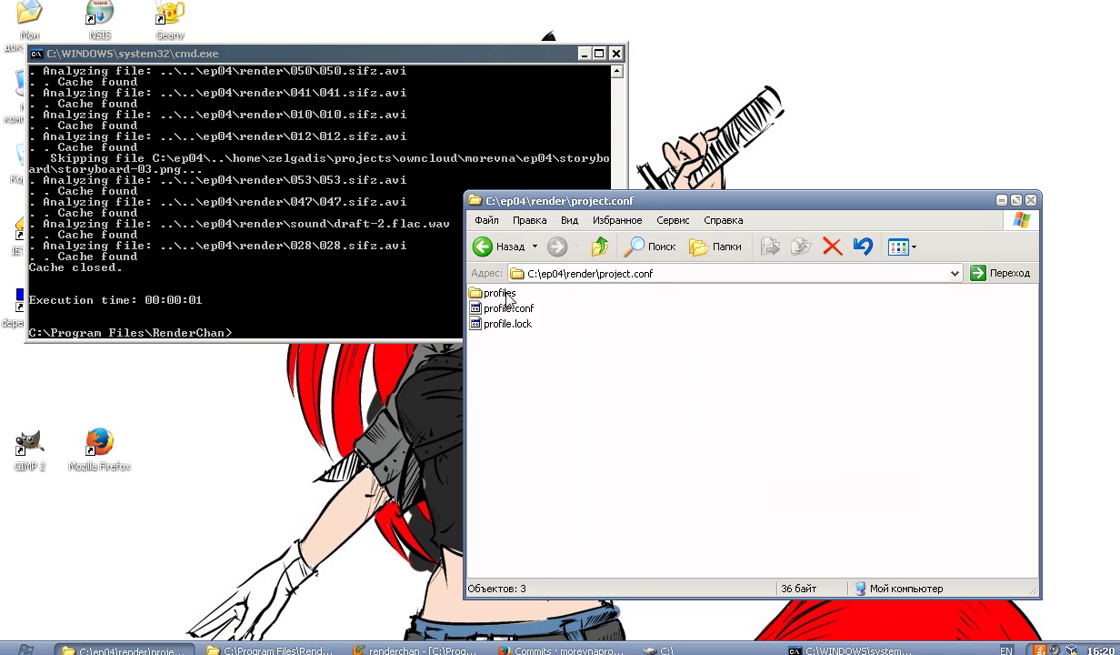
{"action": "double_click", "coordinate": [499, 293]}
{"action": "double_click", "coordinate": [508, 295]}
{"action": "mouse_move", "coordinate": [512, 300]}
{"action": "left_mouse_down"}
{"action": "mouse_move", "coordinate": [495, 308]}
{"action": "mouse_move", "coordinate": [506, 314]}
{"action": "left_mouse_up"}
{"action": "key", "text": "Delete"}
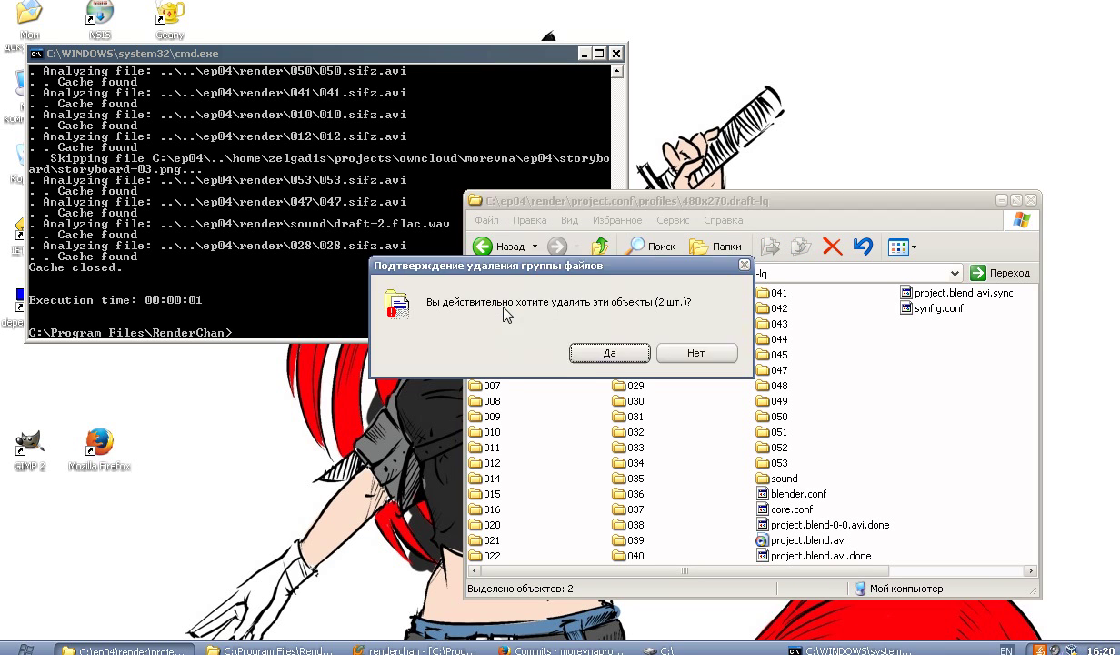
{"action": "key", "text": "Return"}
{"action": "left_click", "coordinate": [600, 247]}
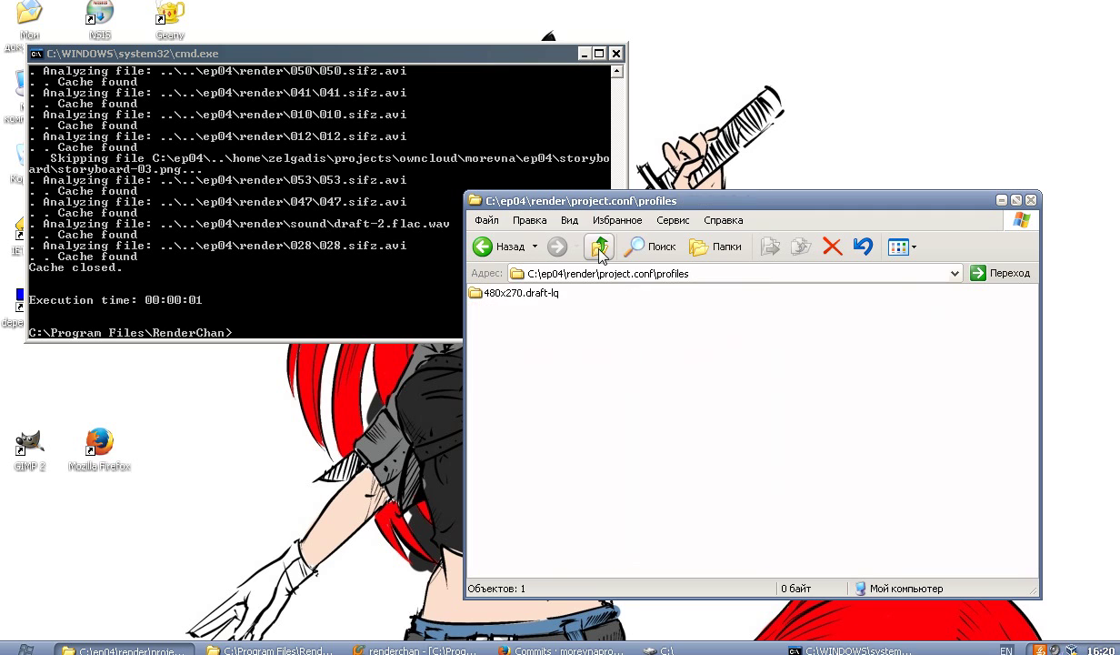
{"action": "left_click", "coordinate": [599, 247]}
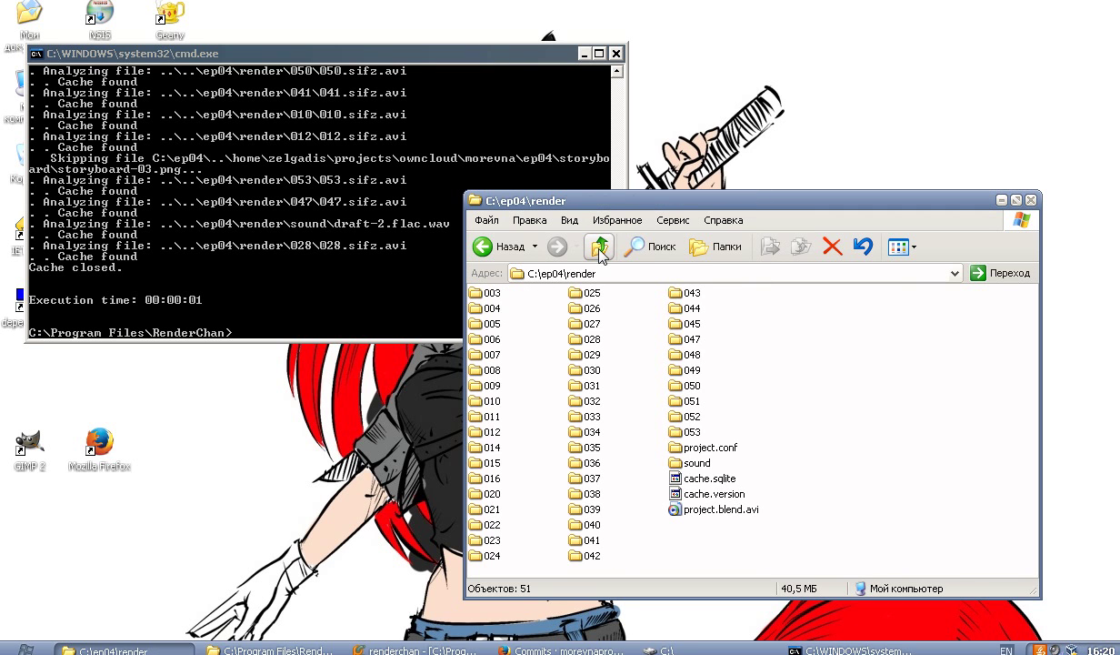
{"action": "left_click", "coordinate": [600, 247]}
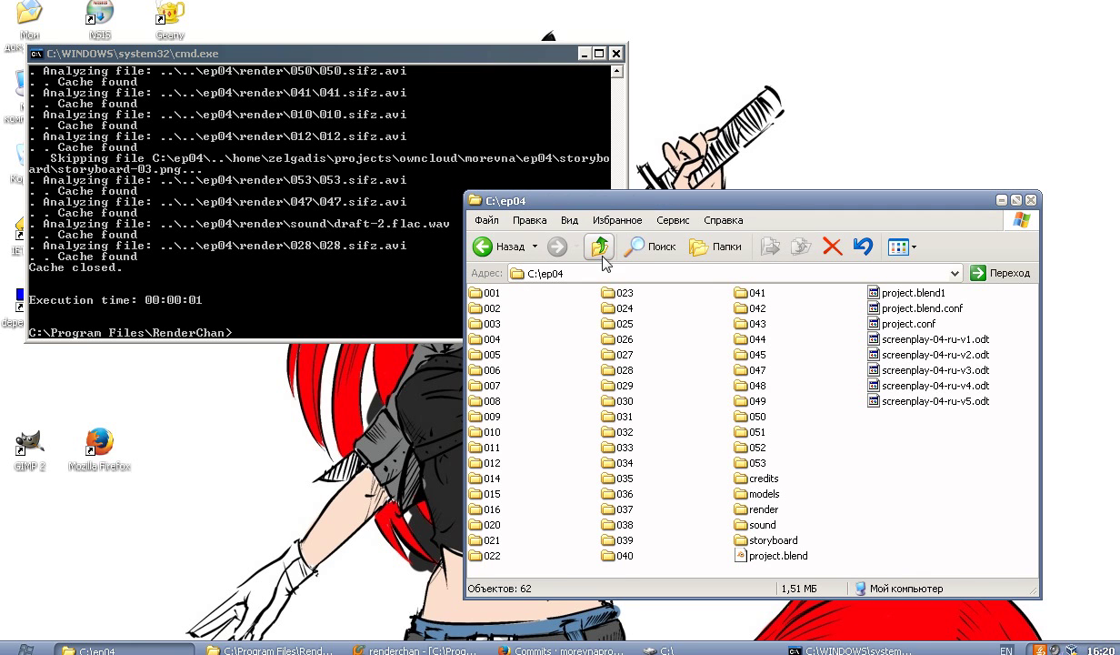
{"action": "left_click", "coordinate": [329, 235]}
Rerun renderchan --deps C:\ep04\project.blend and check folders 001 and 002 are back
{"action": "key", "text": "Up"}
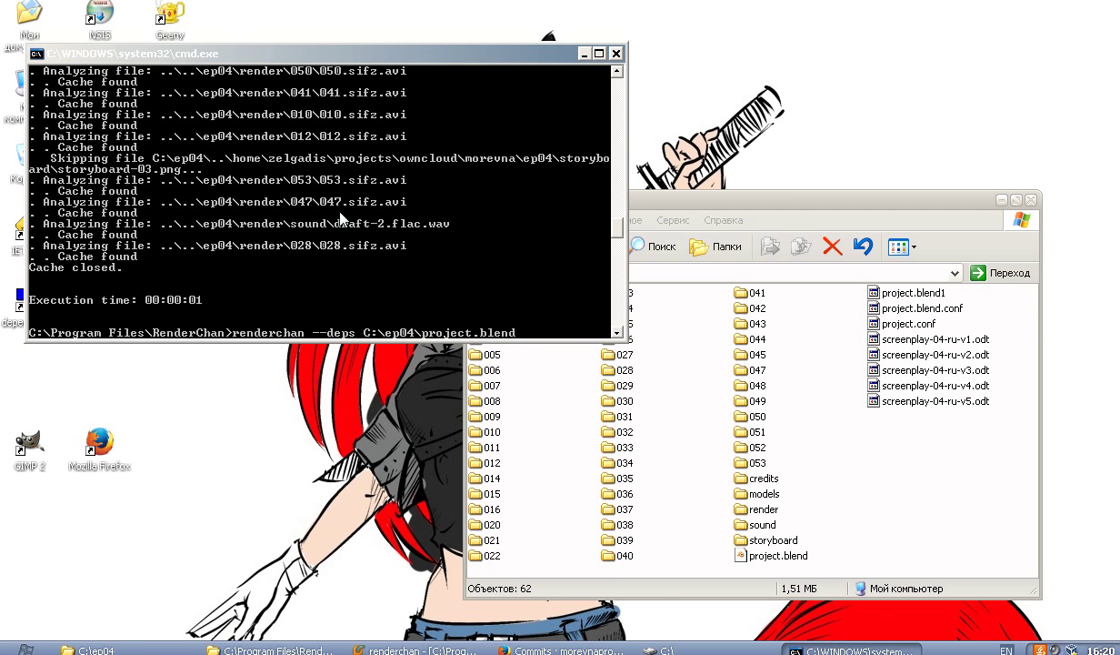
{"action": "key", "text": "Return"}
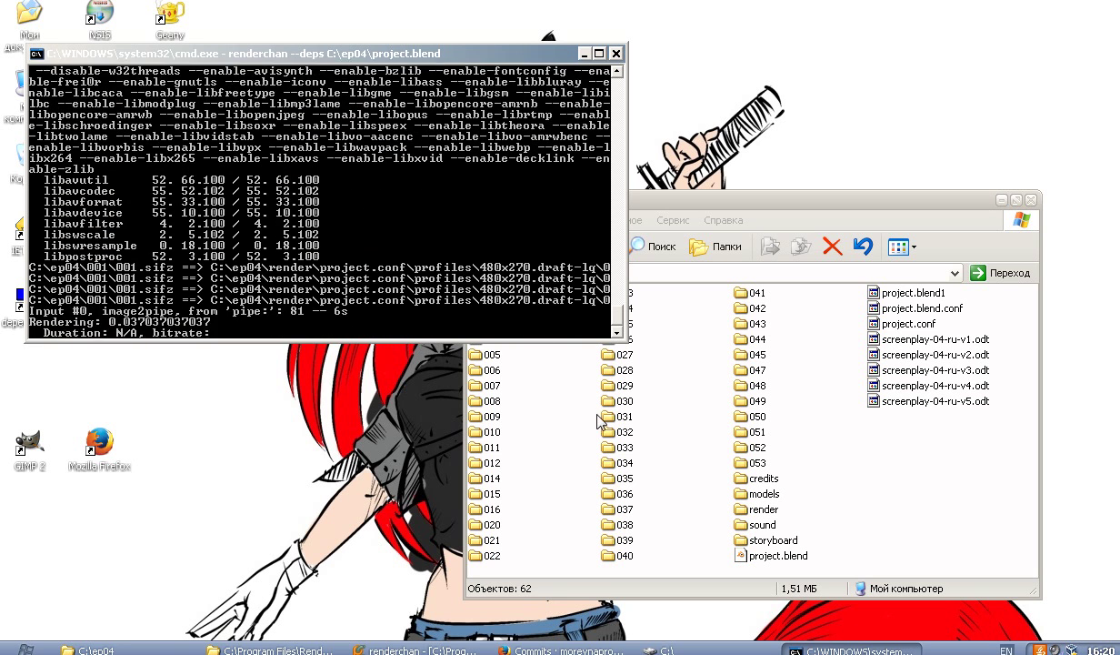
{"action": "left_click", "coordinate": [515, 400]}
{"action": "double_click", "coordinate": [490, 297]}
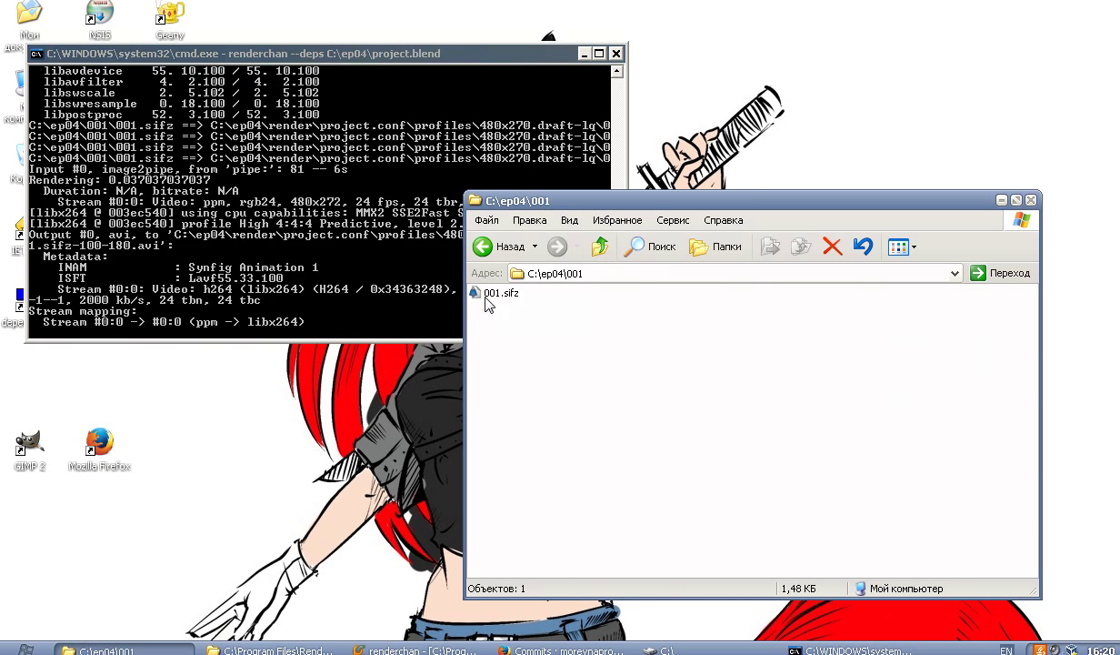
{"action": "left_click", "coordinate": [600, 245]}
{"action": "left_click", "coordinate": [496, 310]}
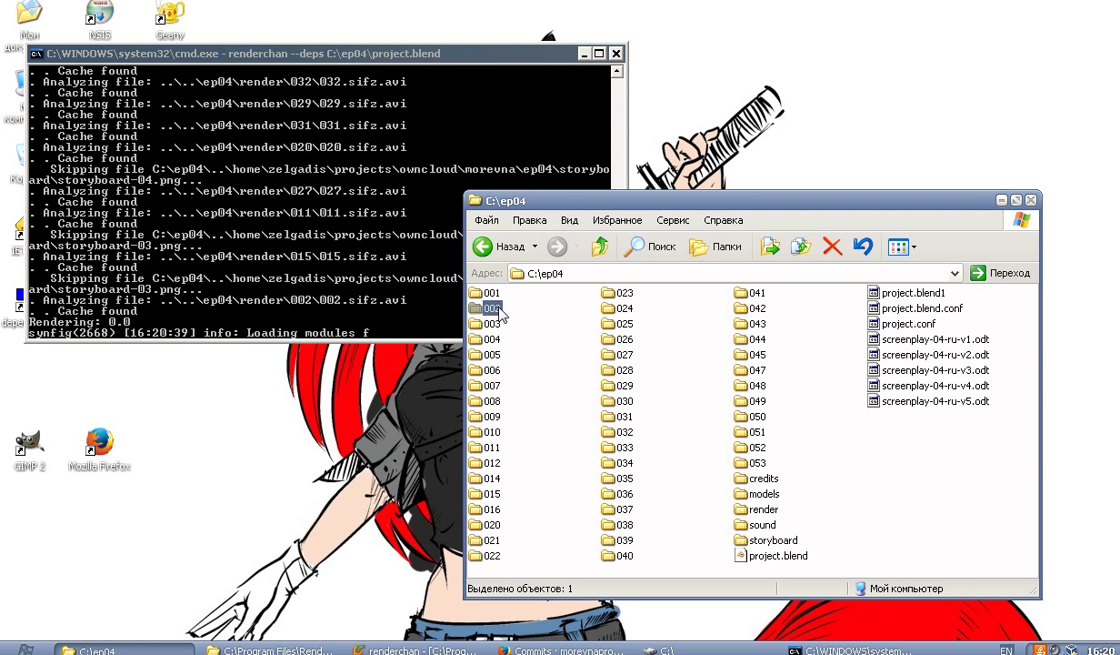
{"action": "double_click", "coordinate": [496, 309]}
{"action": "left_click", "coordinate": [600, 245]}
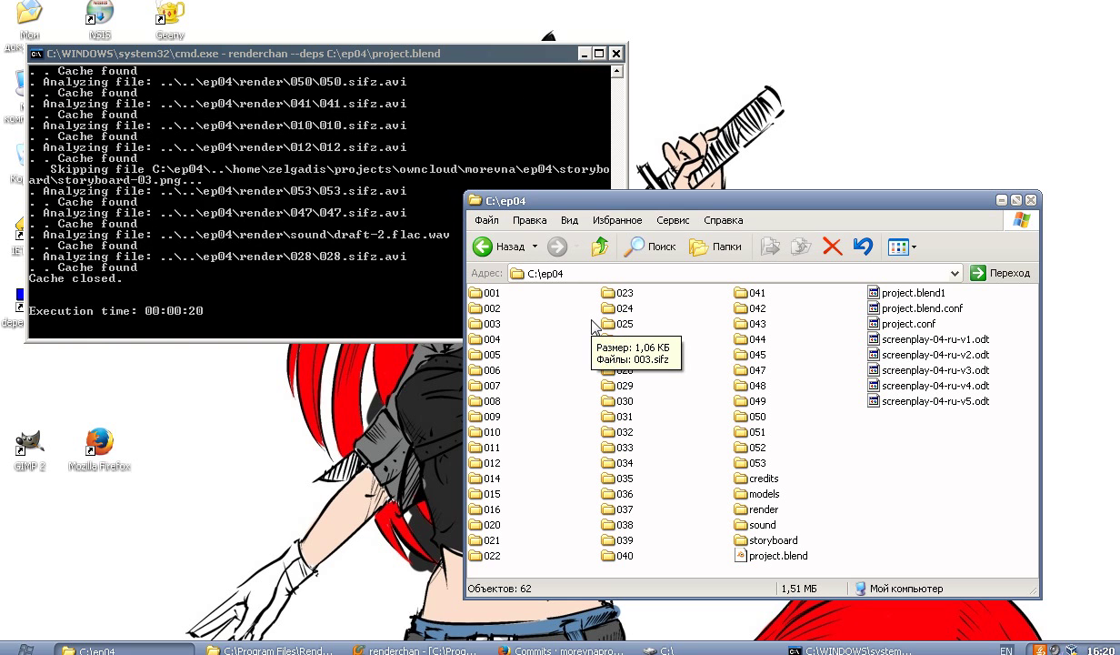
Once the 00:00:20 render finishes, open project.blend in Blender
{"action": "left_click", "coordinate": [223, 289]}
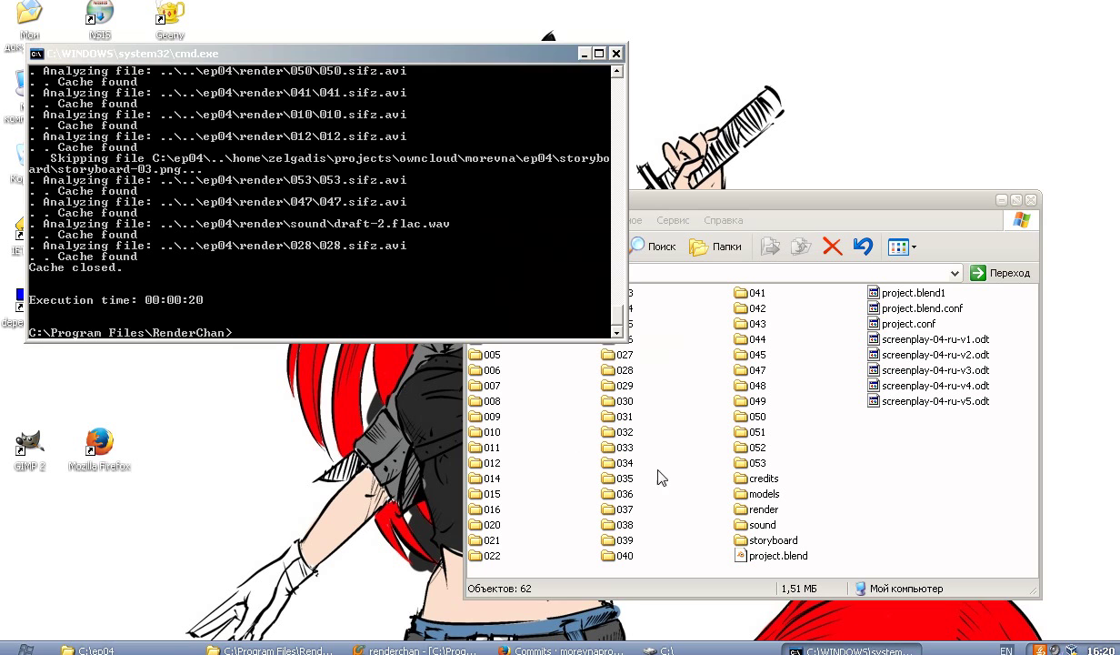
{"action": "left_click", "coordinate": [665, 477]}
{"action": "double_click", "coordinate": [788, 558]}
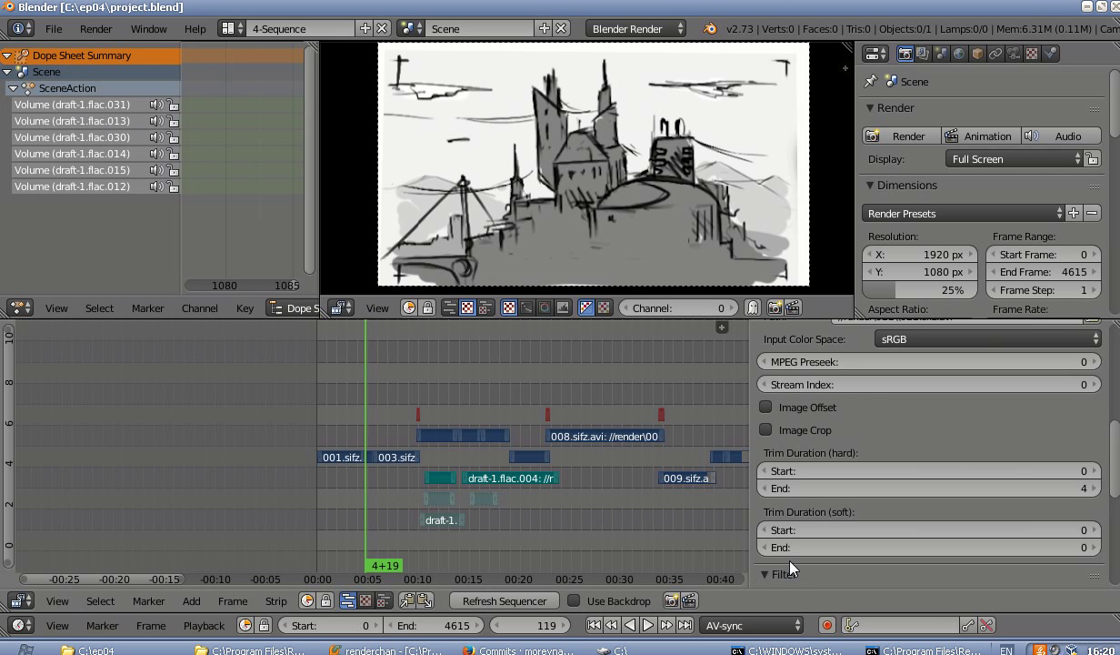
Play the edit from frame 69 to preview the restored clips, then close Blender
{"action": "left_click", "coordinate": [345, 426]}
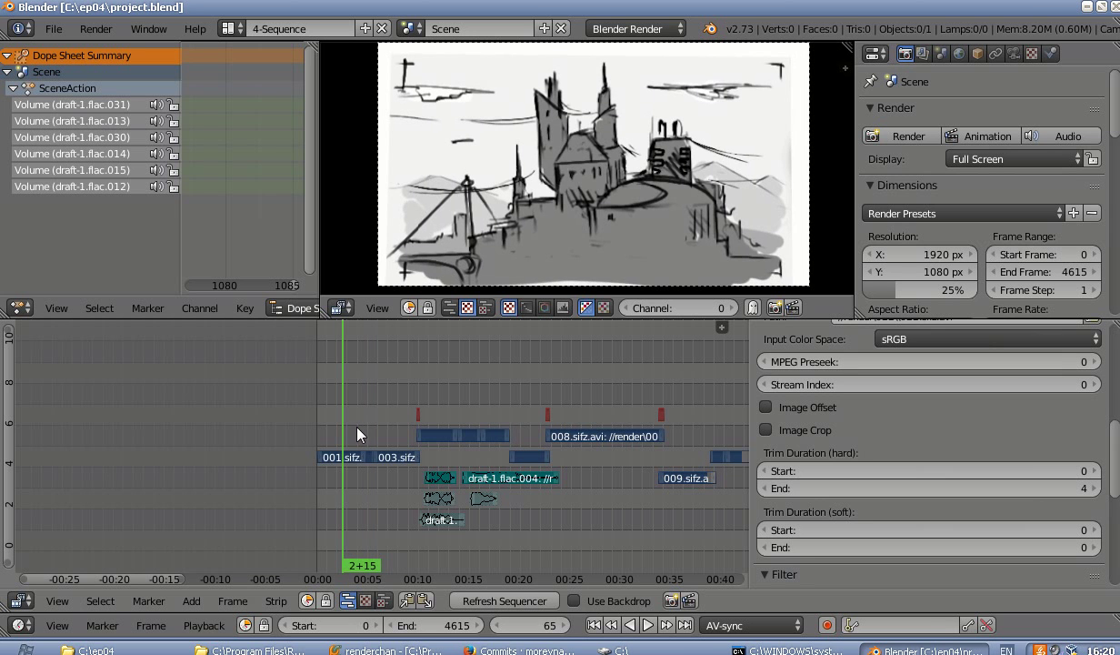
{"action": "key", "text": "alt+a"}
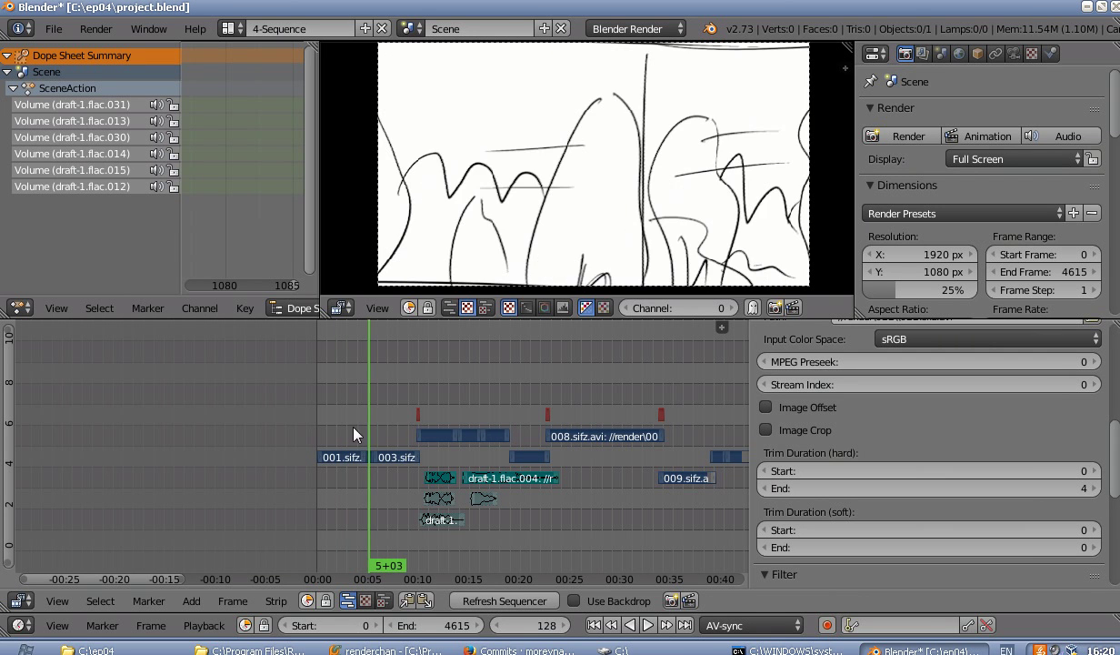
{"action": "left_click", "coordinate": [1111, 8]}
Quit Blender without saving, then bring the finished render console forward and shift it slightly left
{"action": "left_click", "coordinate": [520, 369]}
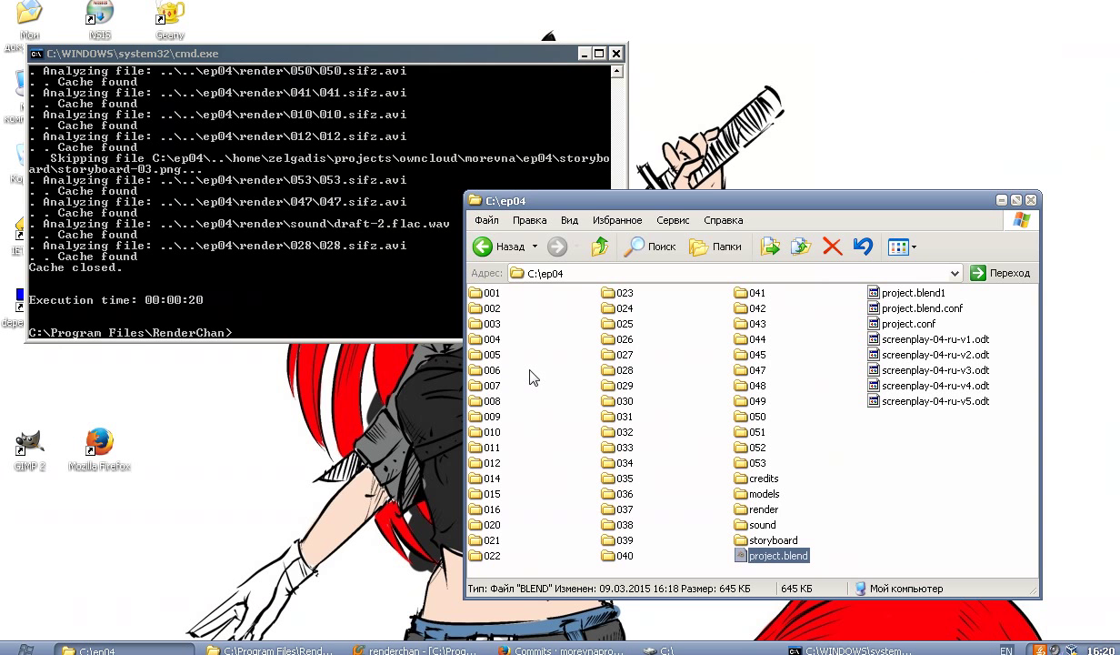
{"action": "left_click", "coordinate": [283, 299]}
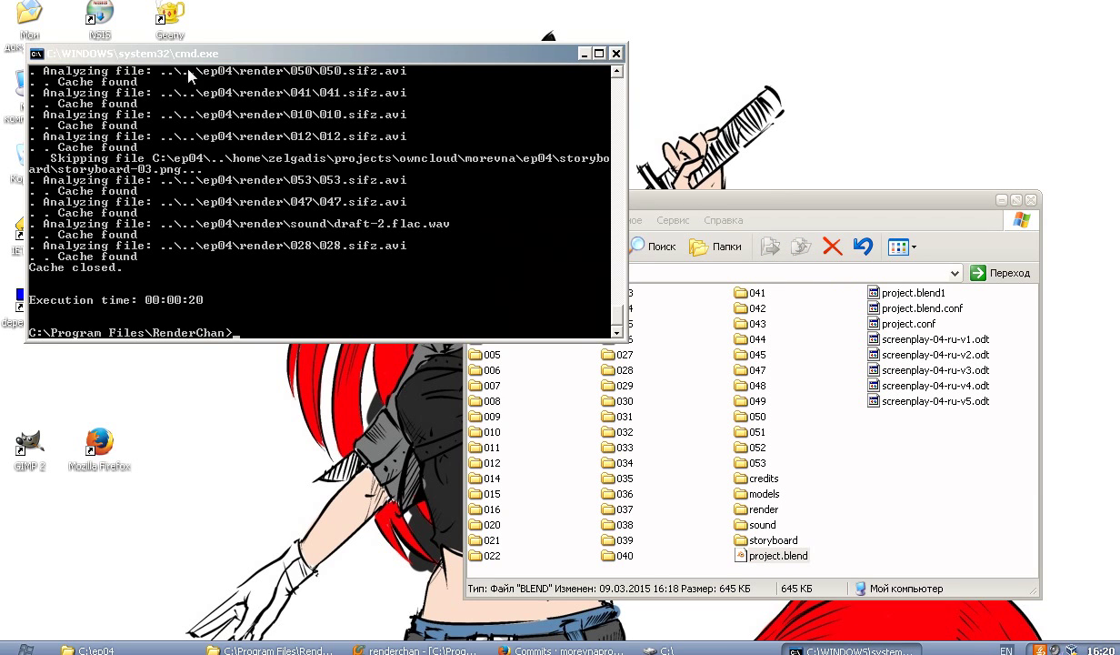
{"action": "left_click_drag", "start_coordinate": [198, 57], "coordinate": [190, 59]}
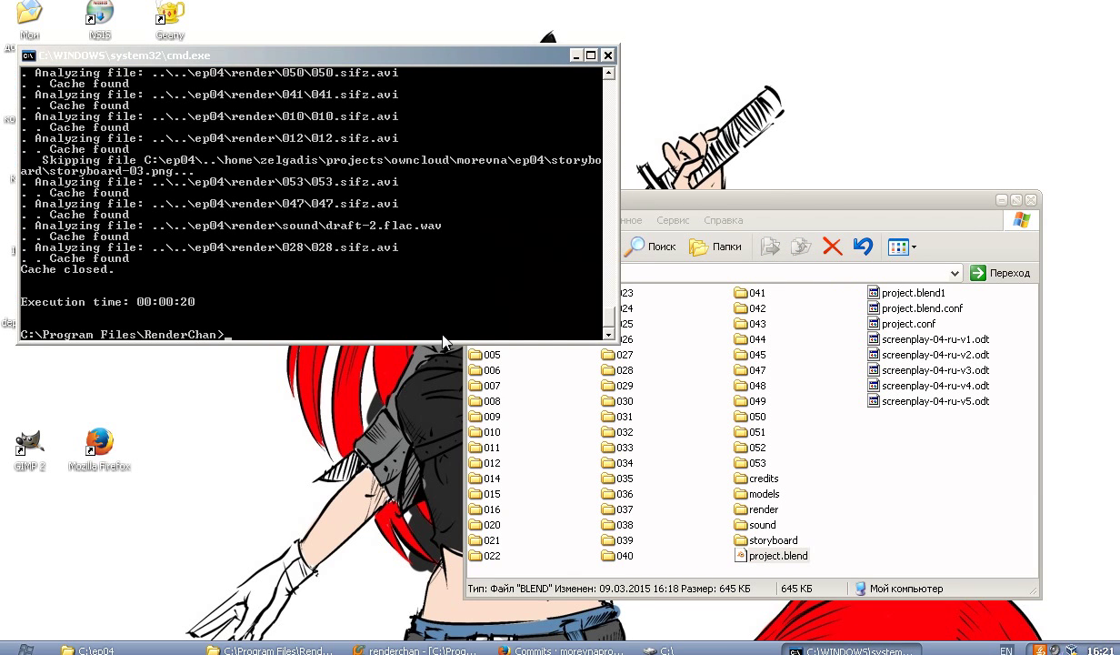